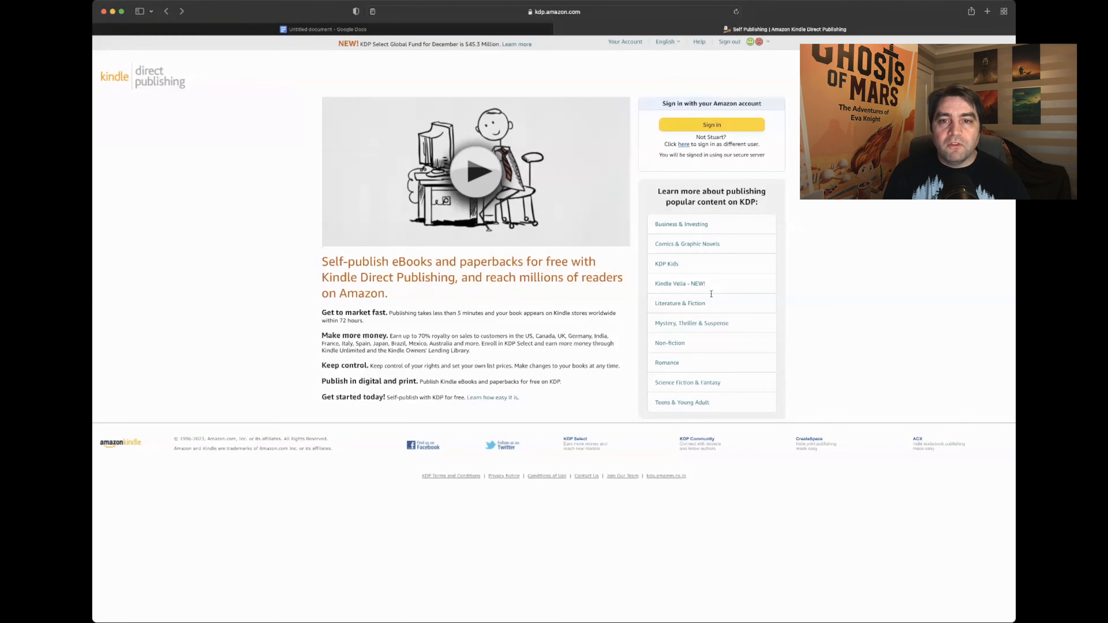
# Sign in to the publishing account and open the details of the Ghosts of Mars Kindle eBook for editing
pyautogui.click(712, 126)
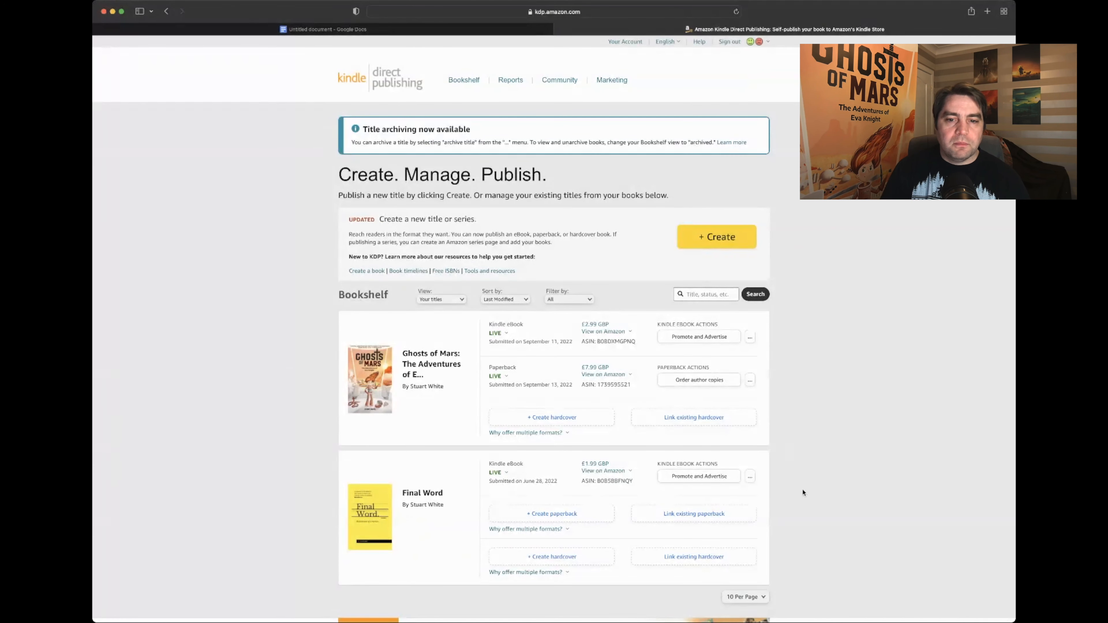
pyautogui.moveTo(750, 337)
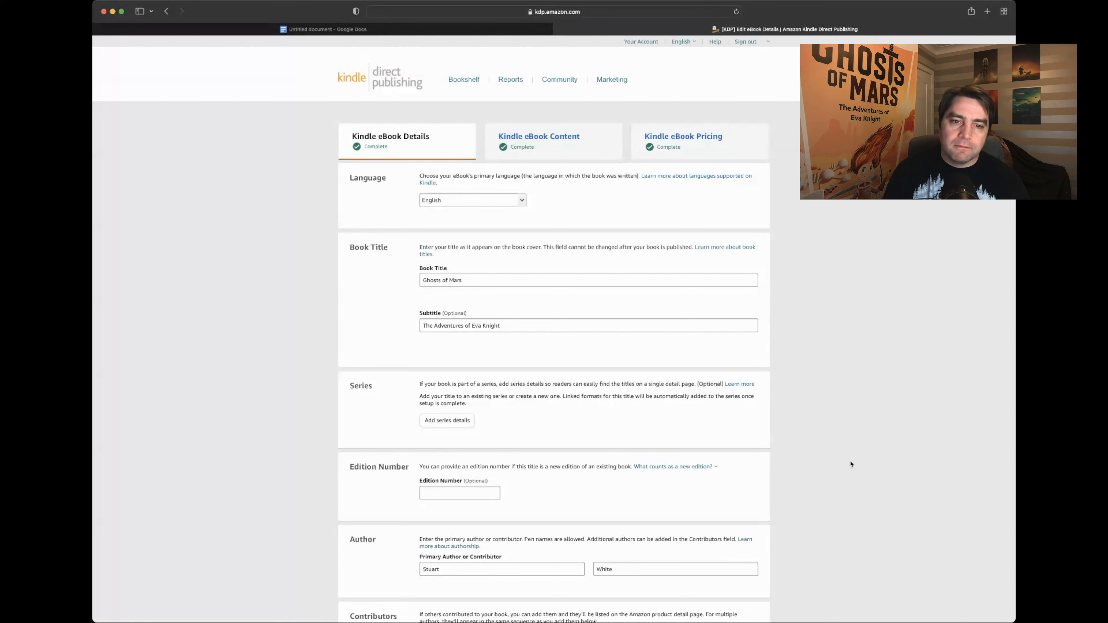
# Review the eBook's title, series, author, contributor and description details, including the explanation of what counts as a new edition
pyautogui.scroll(-1, 543, 397)
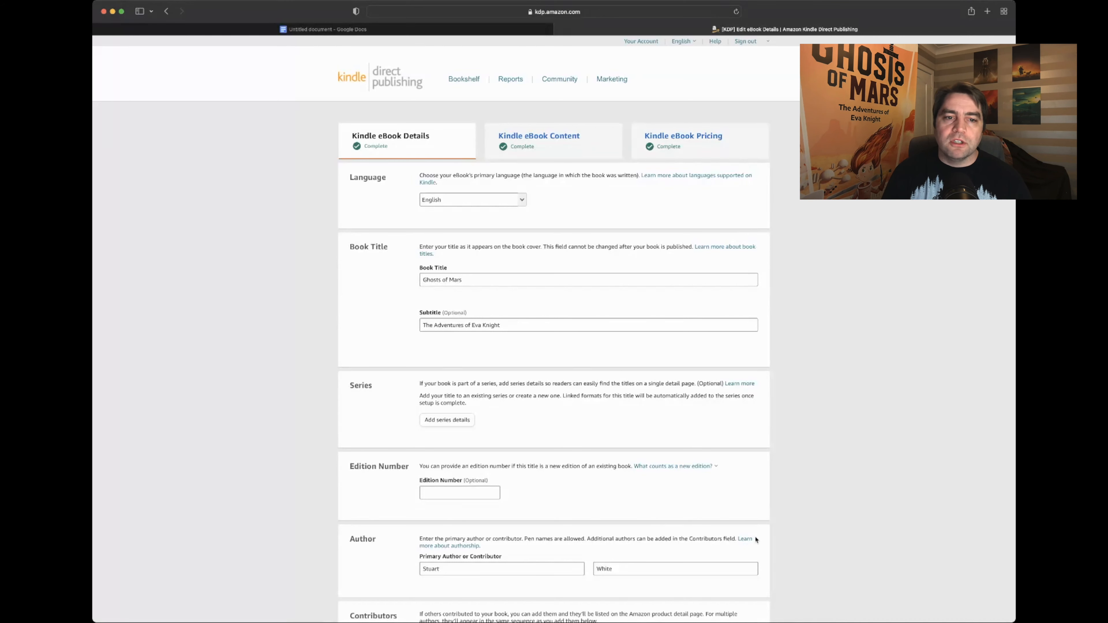
pyautogui.scroll(-5, 757, 540)
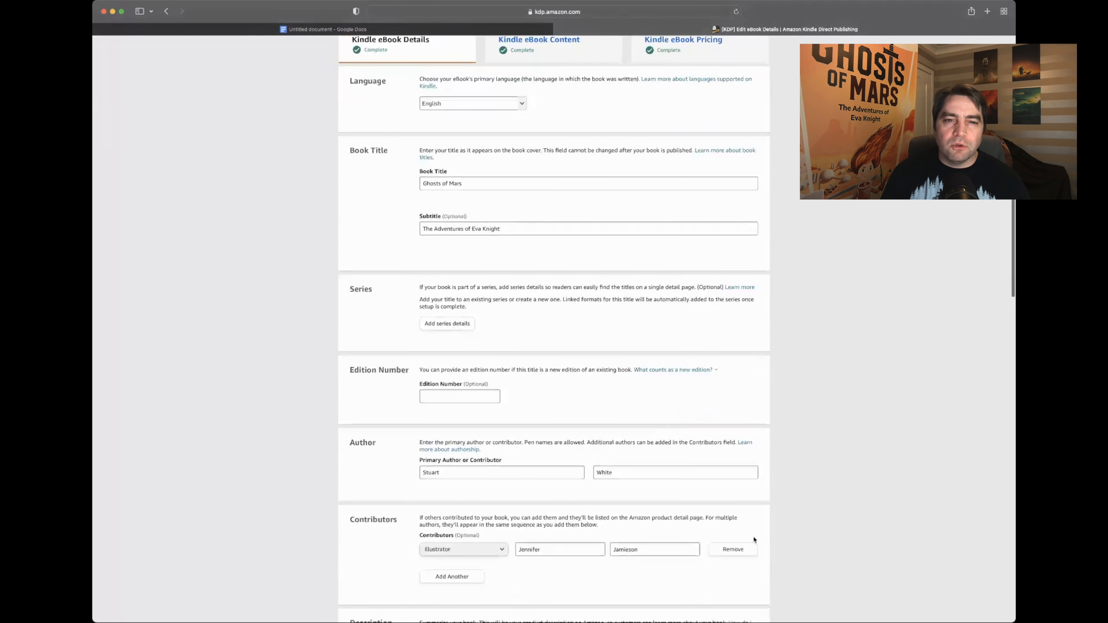
pyautogui.scroll(-3, 754, 540)
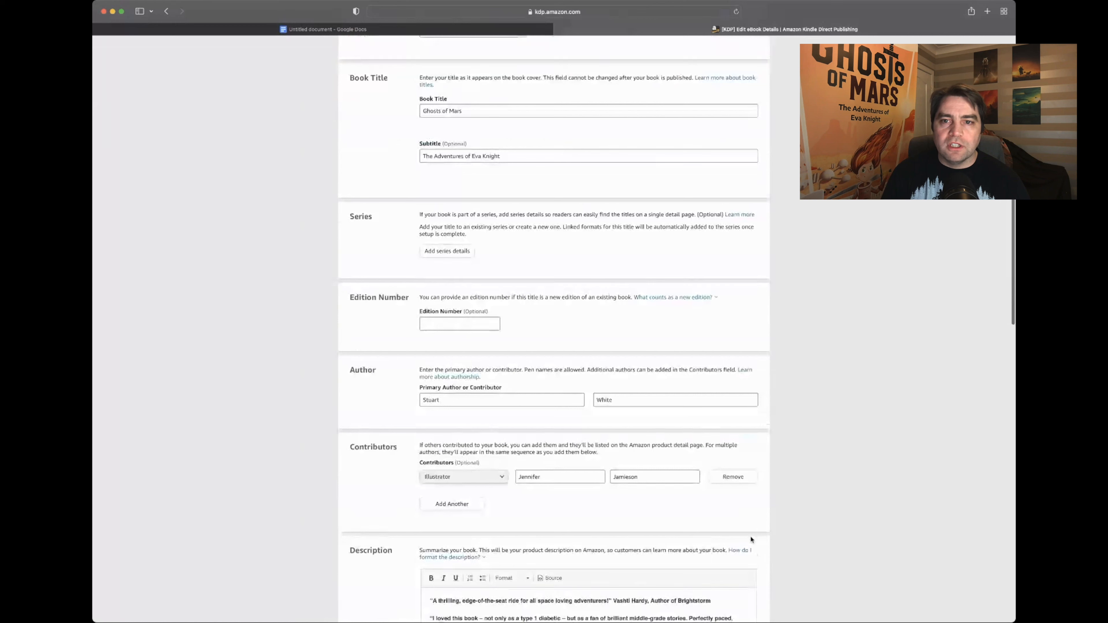
pyautogui.scroll(-1, 752, 539)
pyautogui.scroll(-5, 751, 541)
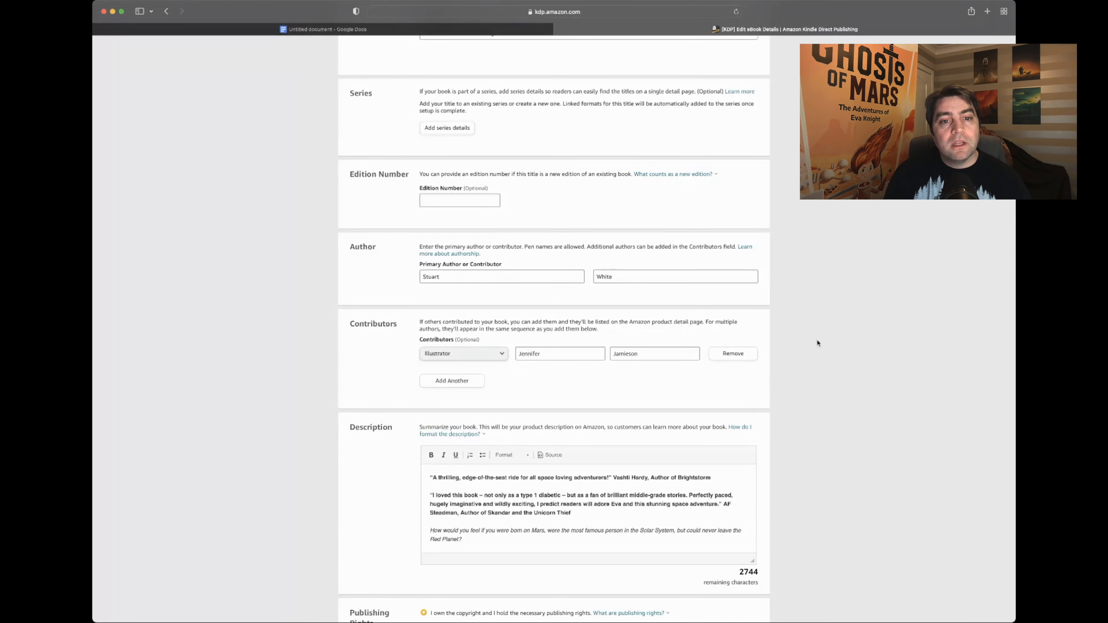
pyautogui.scroll(-2, 811, 344)
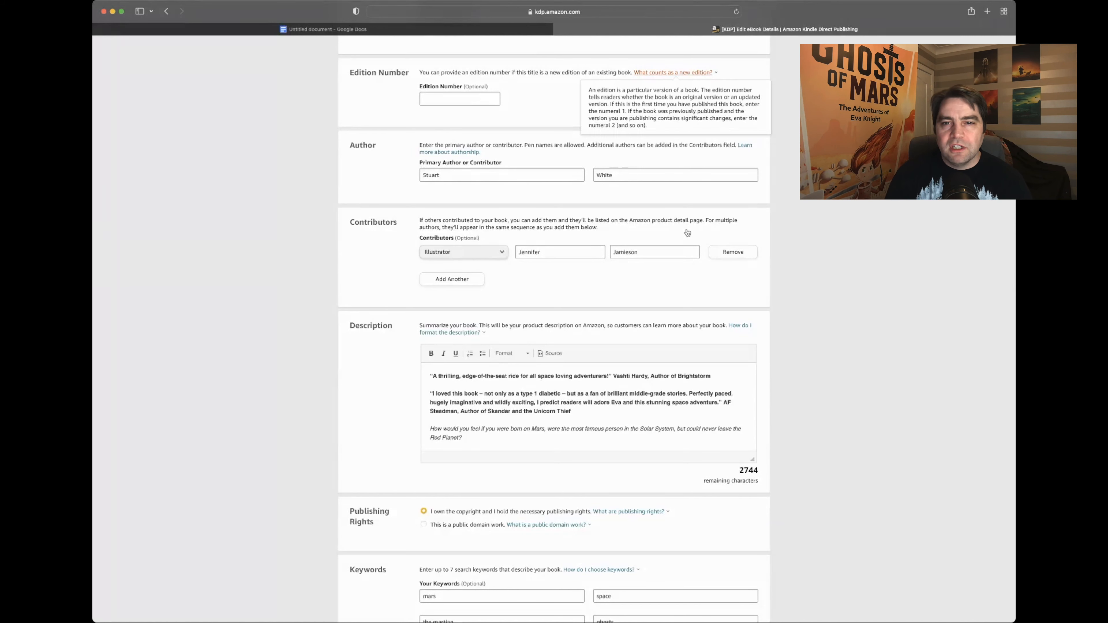
pyautogui.click(814, 247)
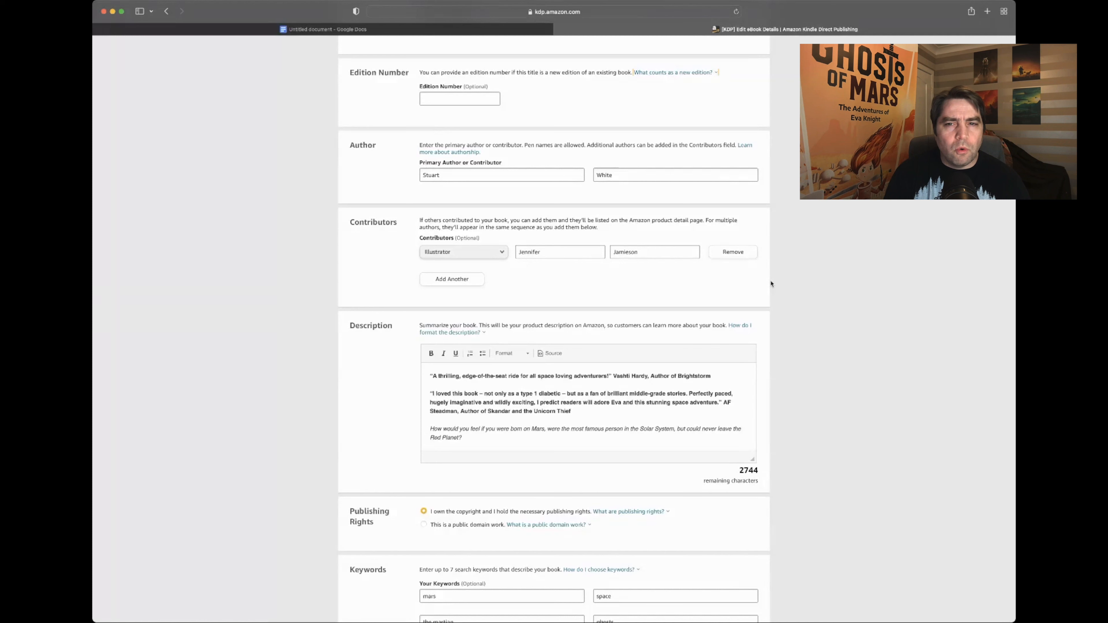
pyautogui.press('Return')
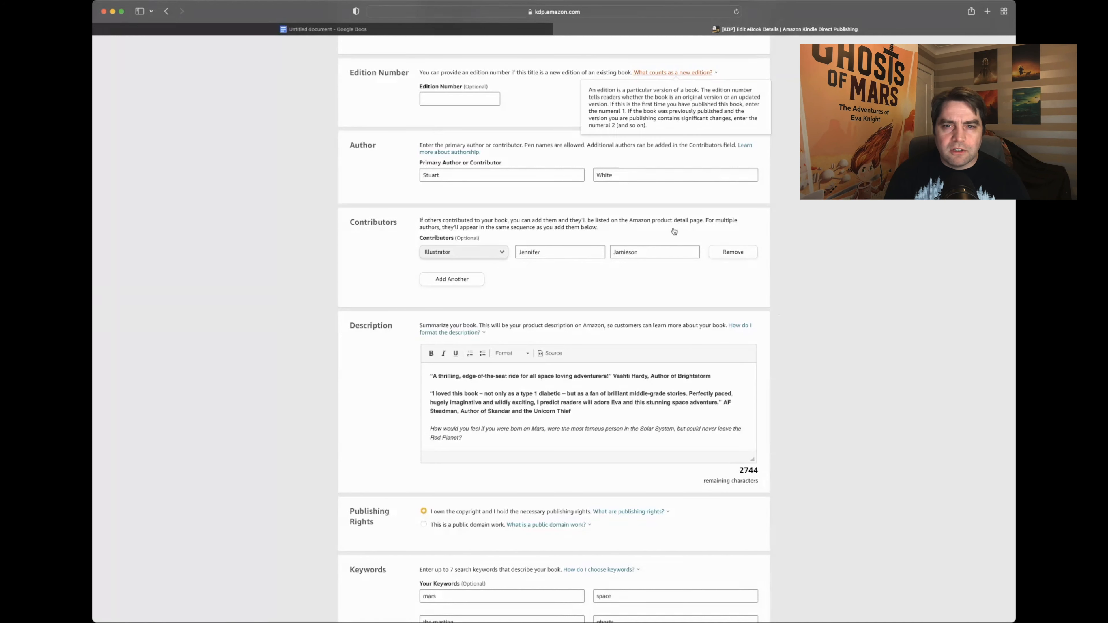
pyautogui.click(801, 280)
pyautogui.scroll(-3, 793, 317)
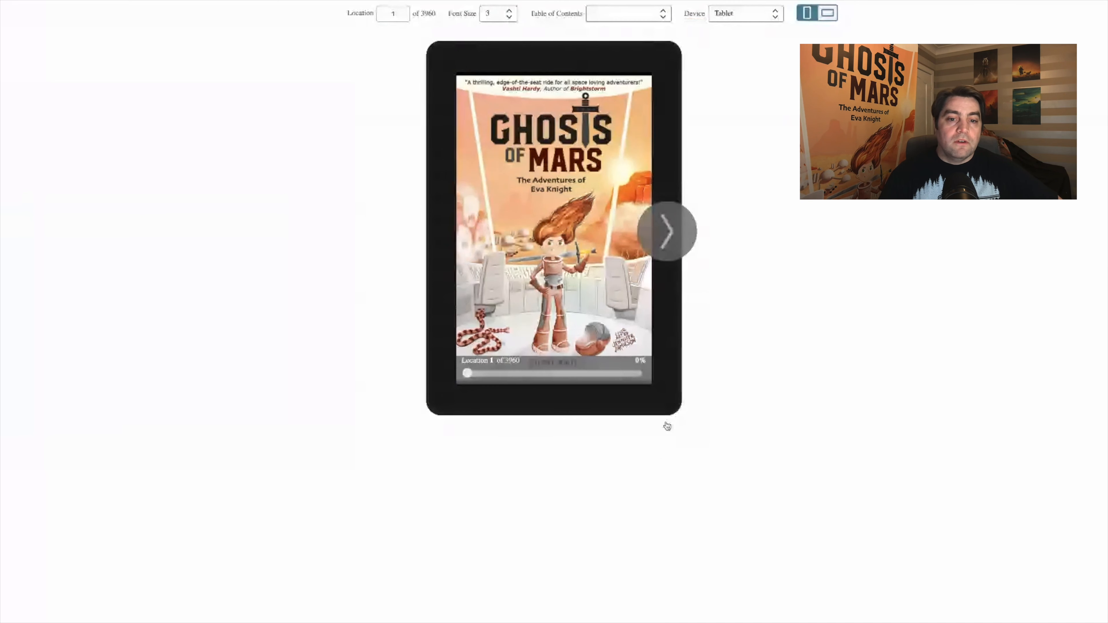
# Page through the eBook in the tablet preview, from the cover and front matter through the first chapter
pyautogui.press('Right')
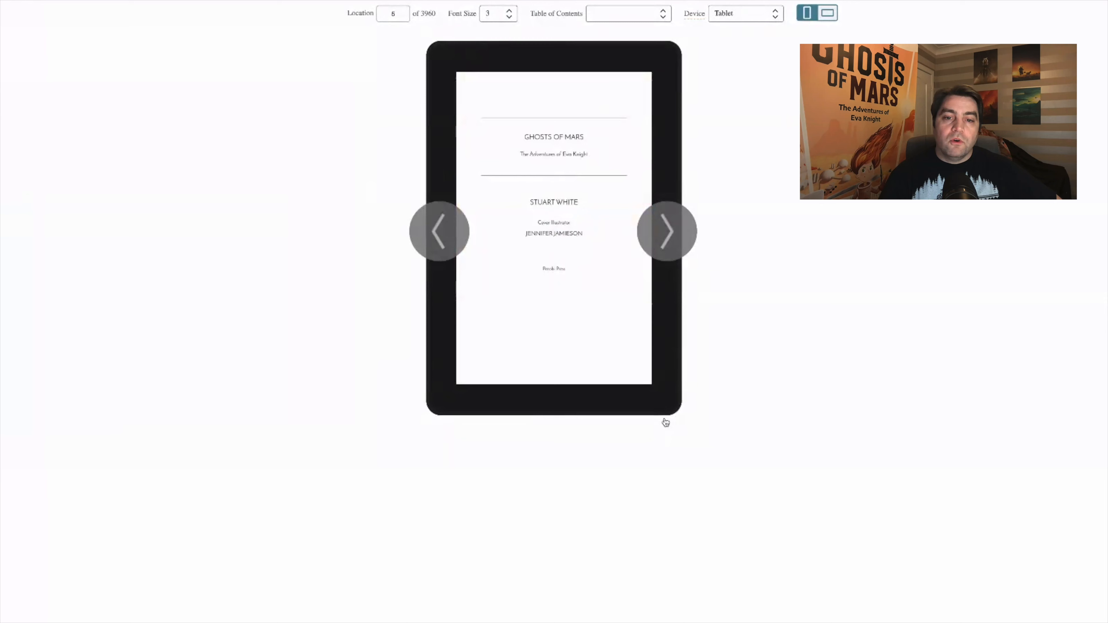
pyautogui.press('Right')
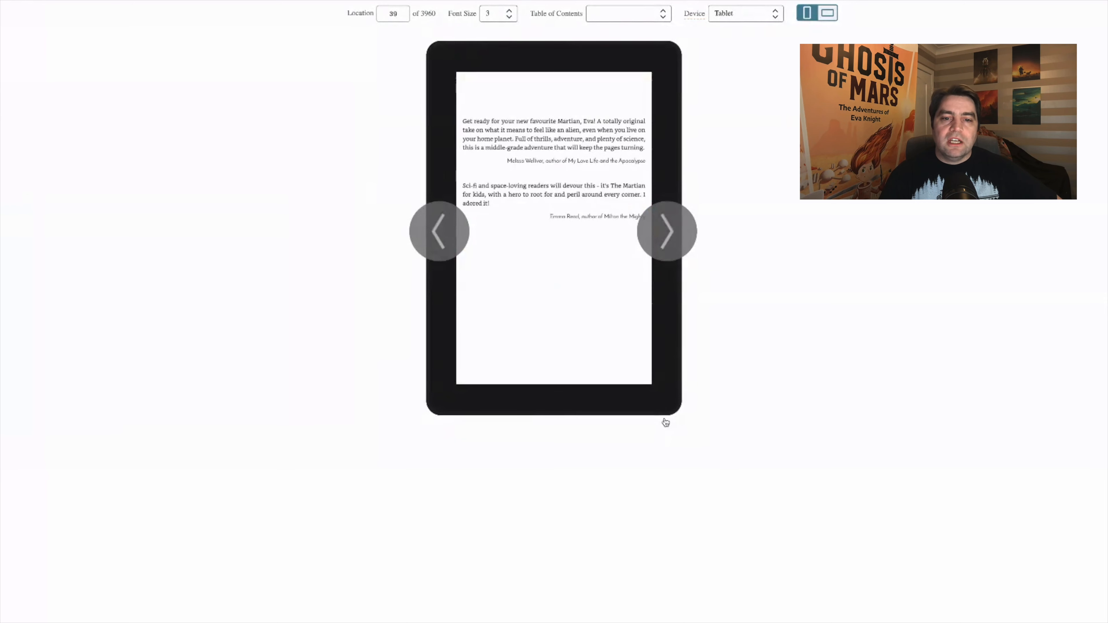
pyautogui.press('Right')
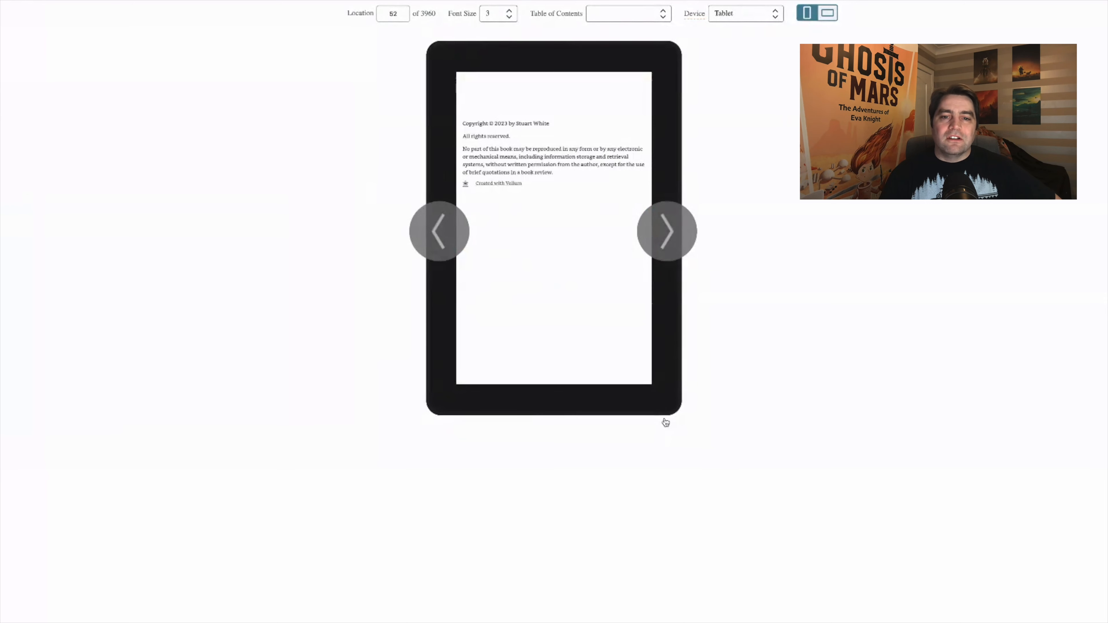
pyautogui.press('Right')
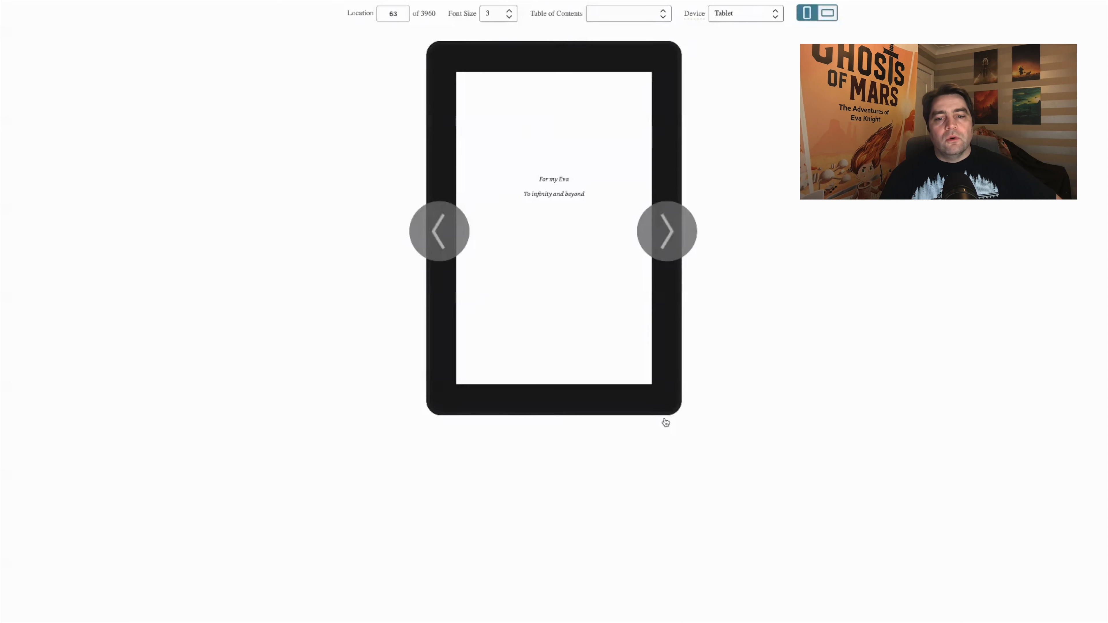
pyautogui.press('Right')
pyautogui.press('Right')
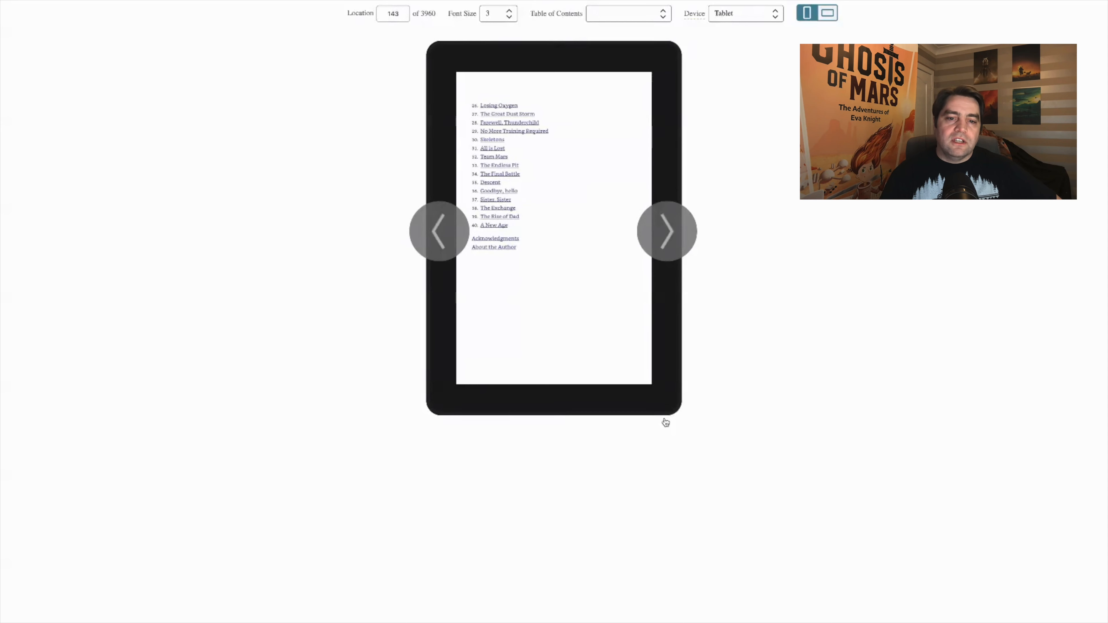
pyautogui.press('Right')
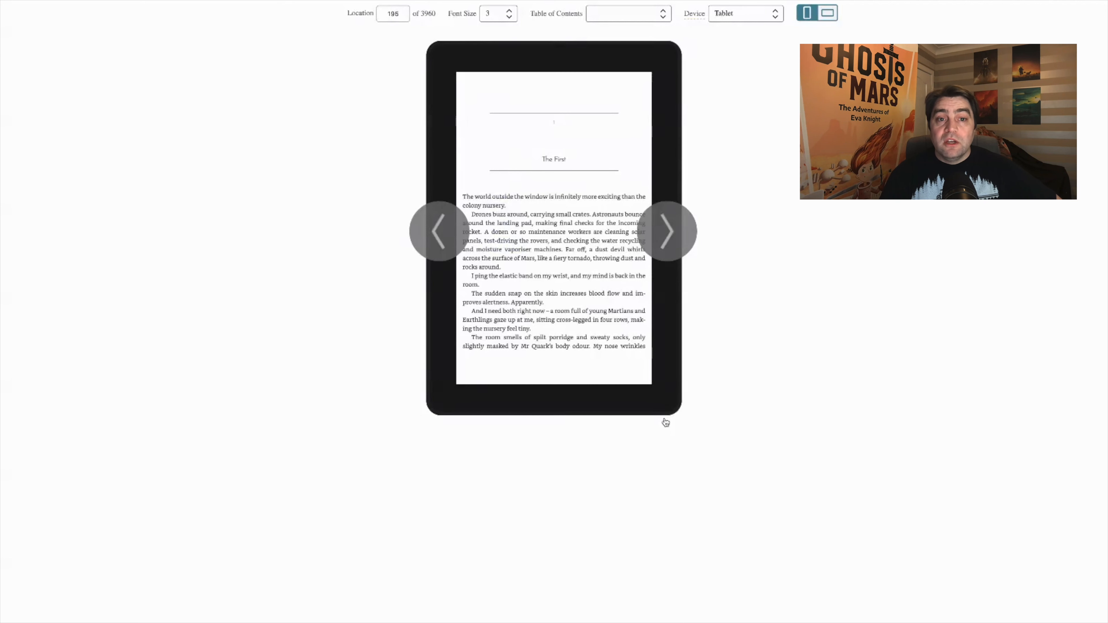
pyautogui.press('Right')
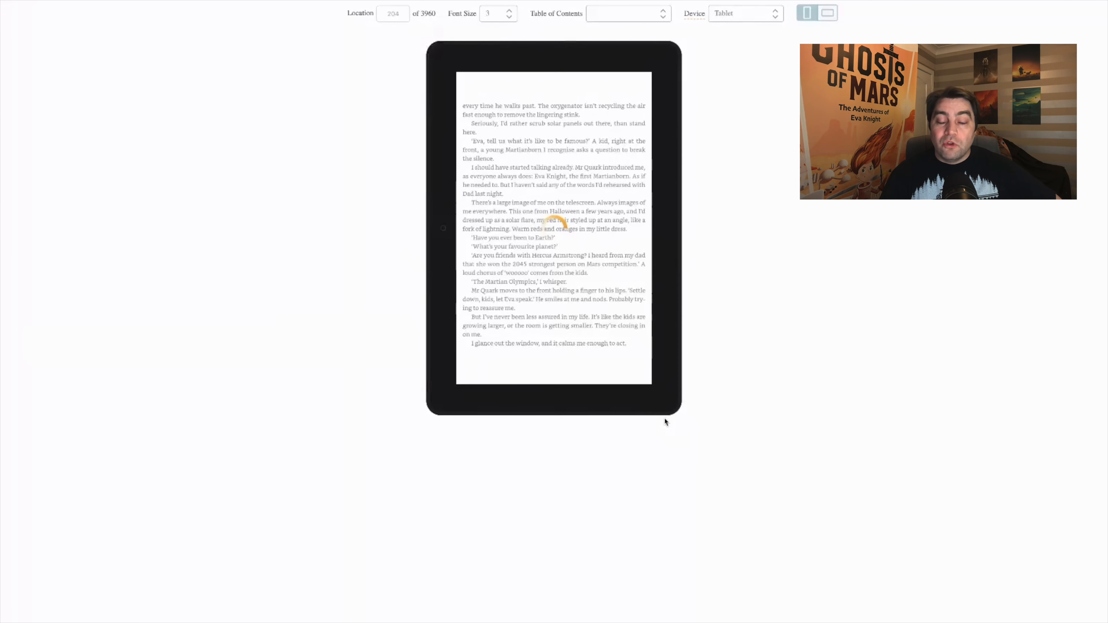
pyautogui.press('Right')
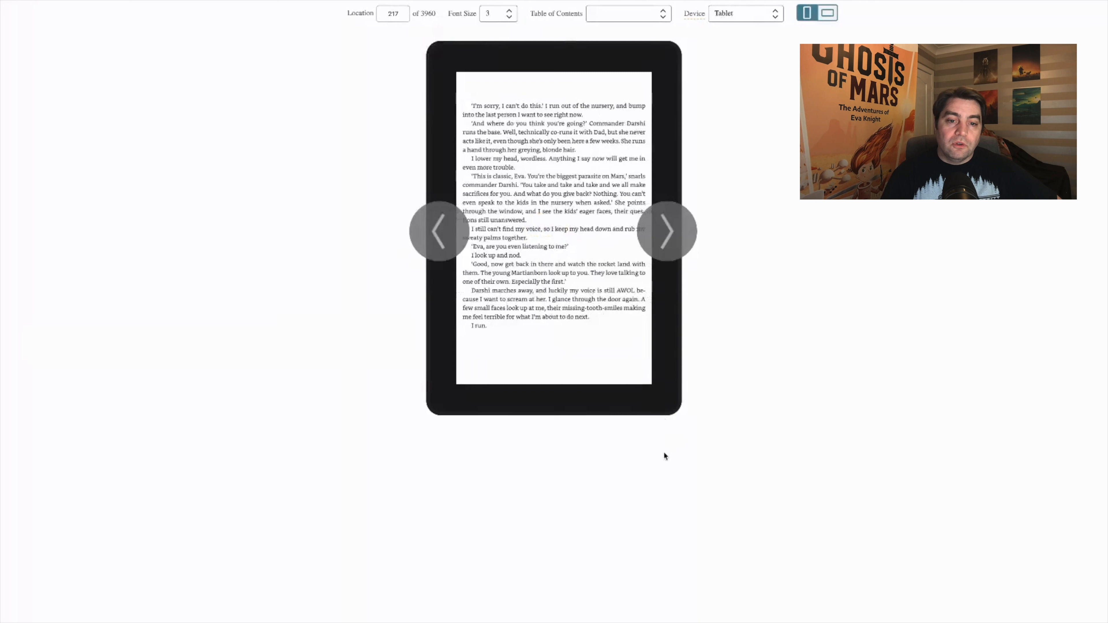
pyautogui.press('Right')
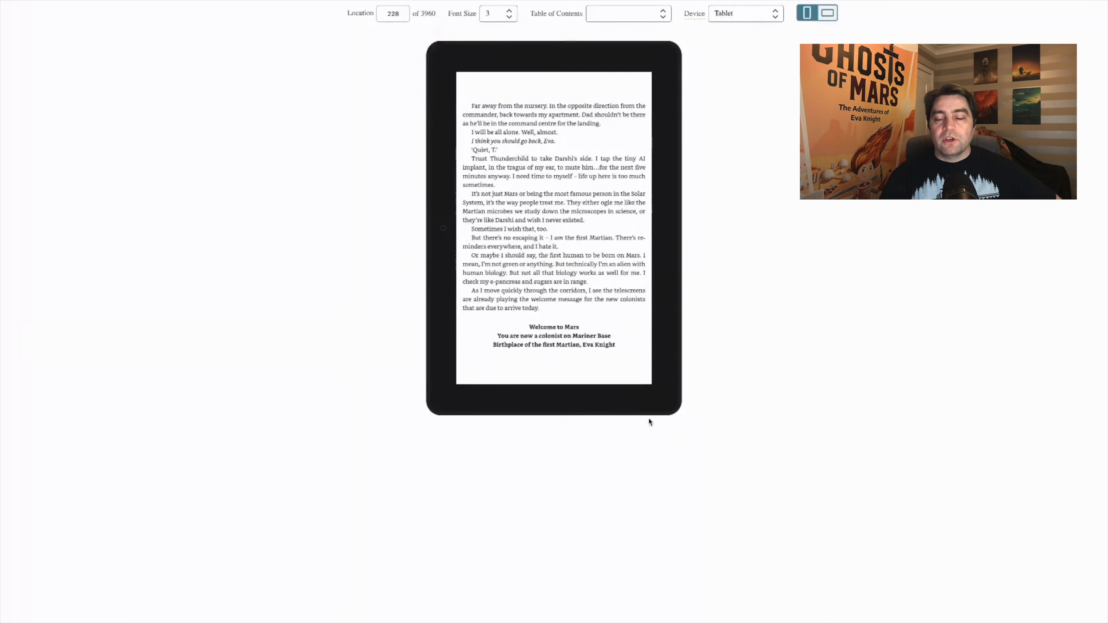
pyautogui.press('Right')
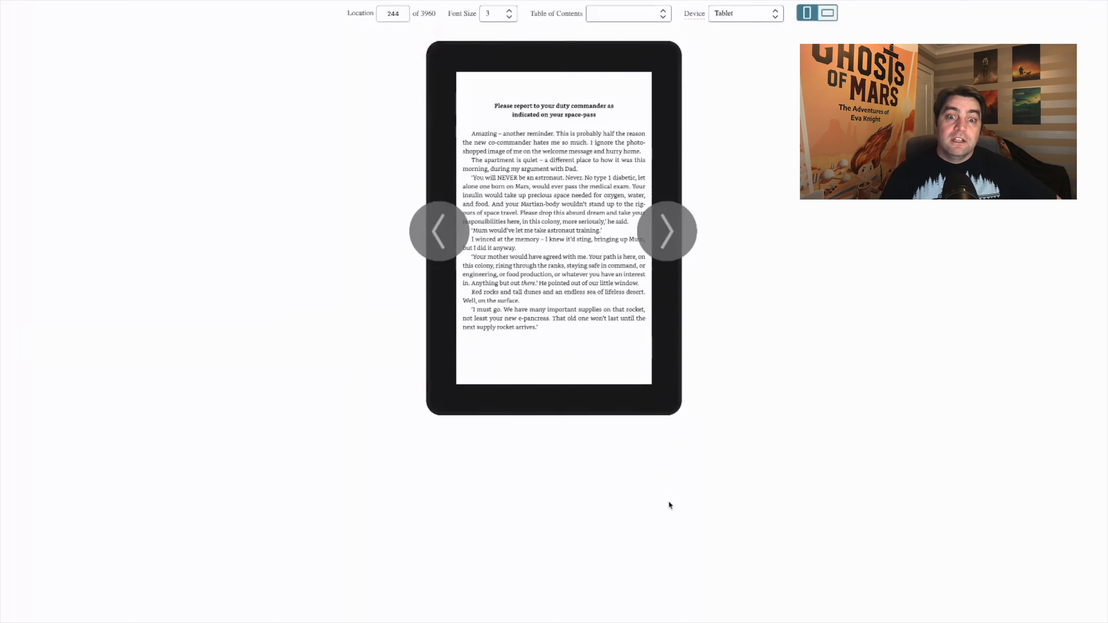
pyautogui.press('Right')
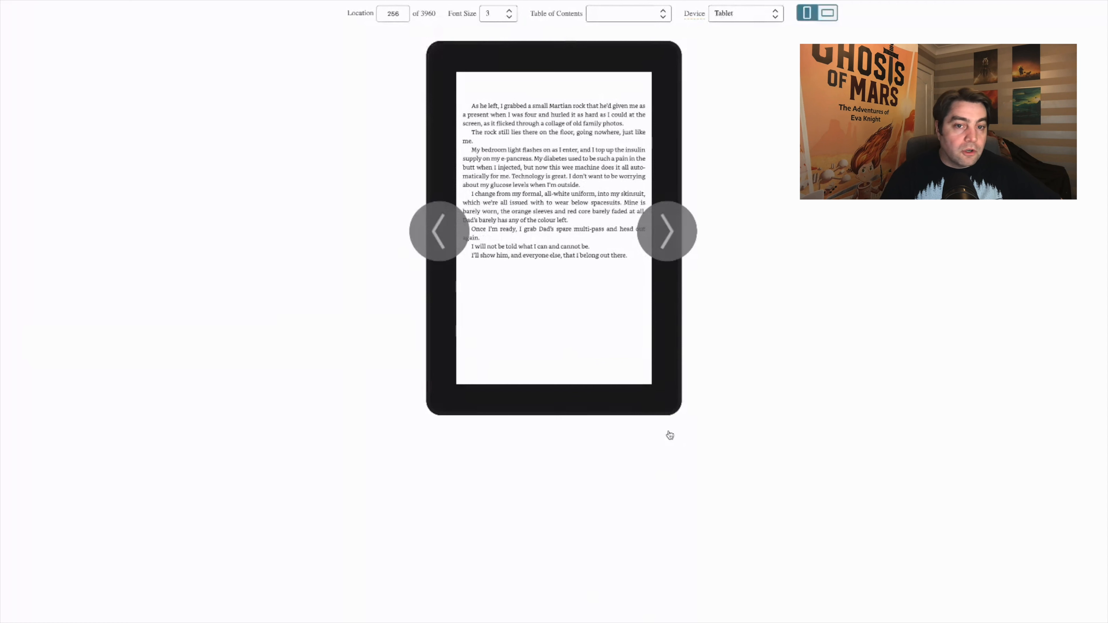
pyautogui.press('Right')
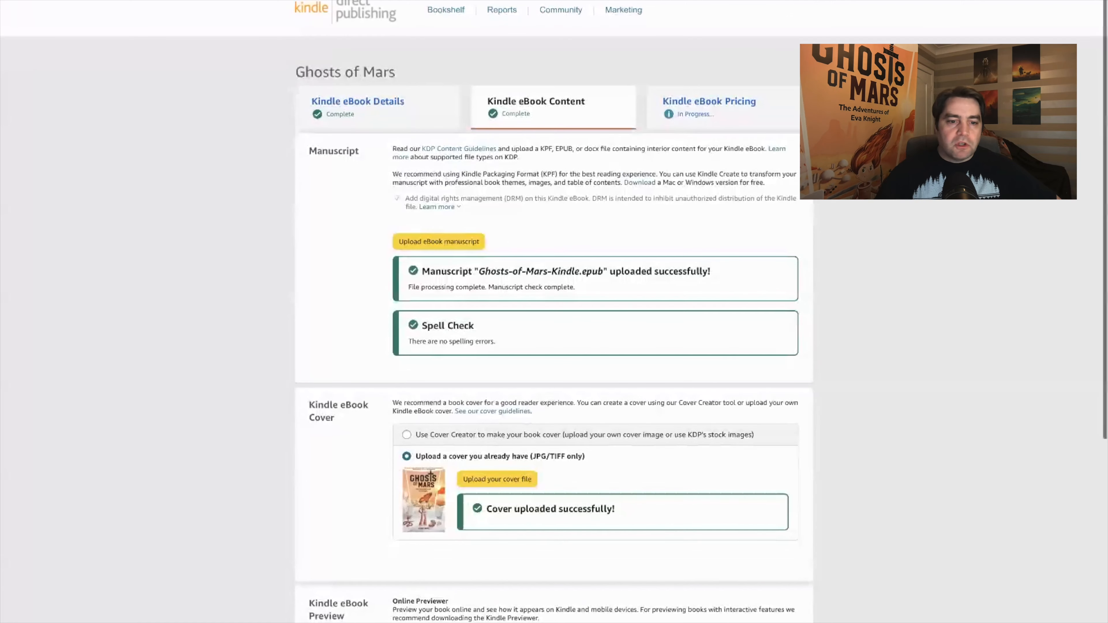
# Save the Kindle eBook content, including its manuscript, cover and ISBN details, and continue to pricing
pyautogui.scroll(-9, 554, 306)
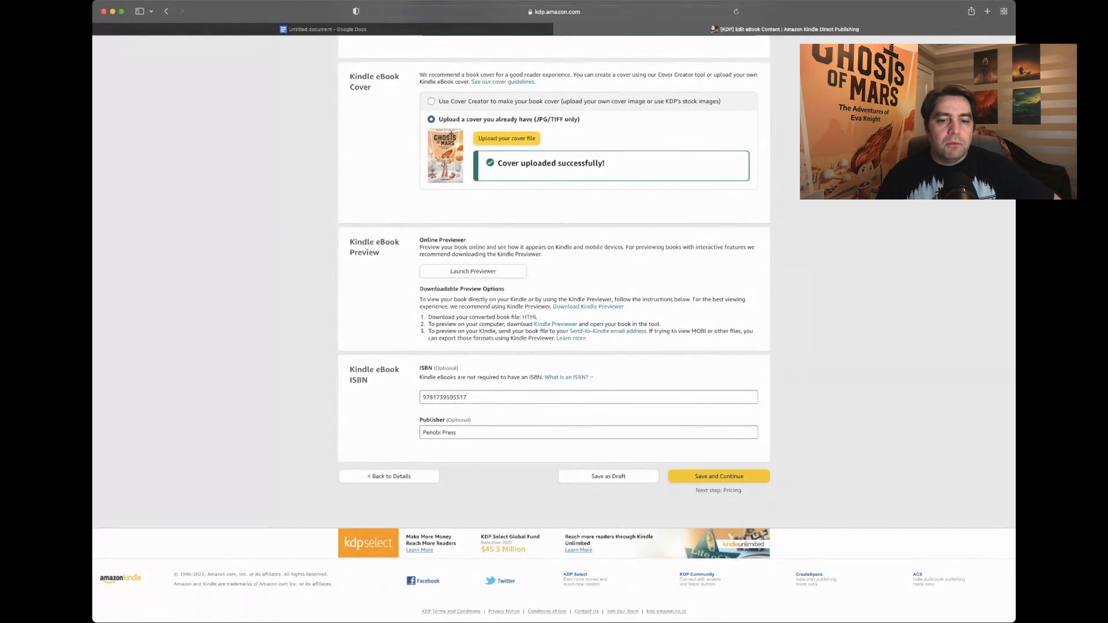
pyautogui.click(719, 476)
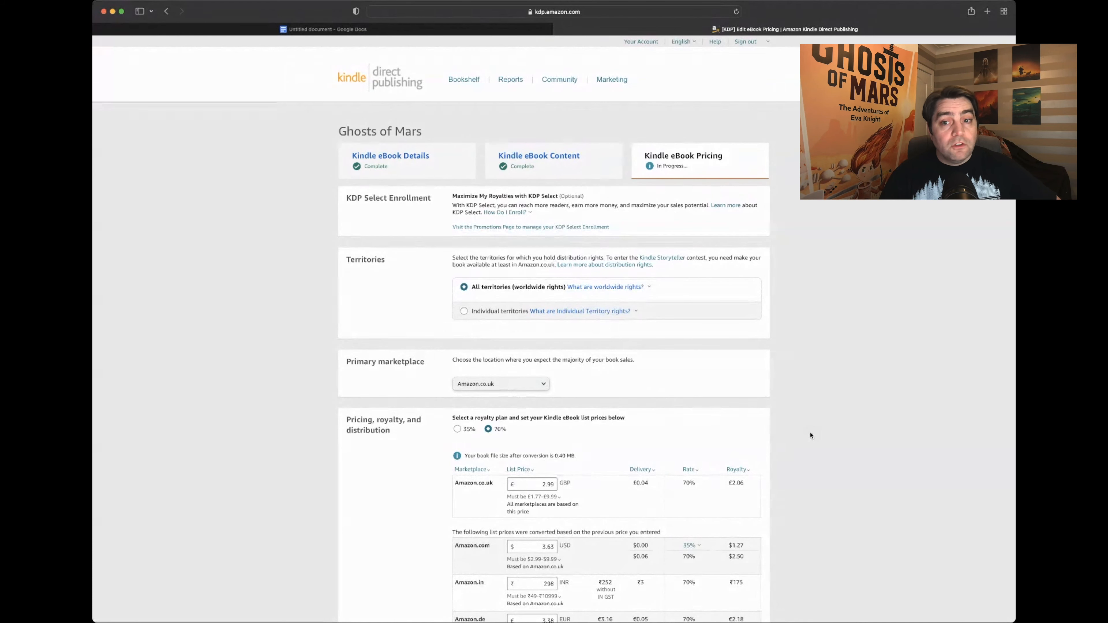
# Review the eBook's territory rights and royalty plan, and look through the available primary marketplaces without changing the selection
pyautogui.scroll(-1, 810, 435)
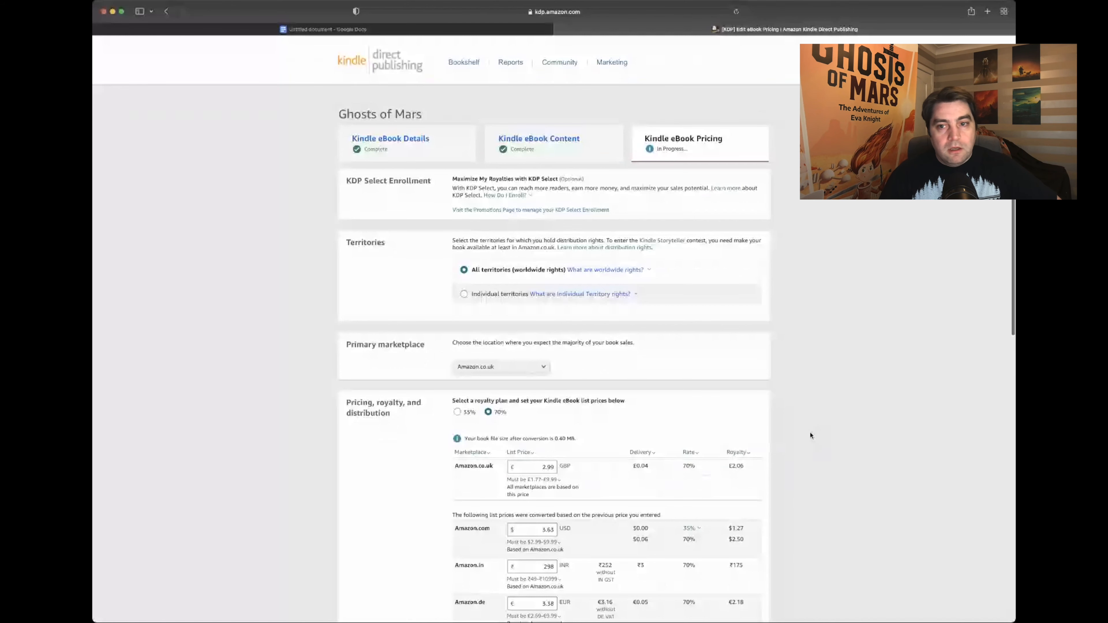
pyautogui.scroll(-5, 811, 435)
pyautogui.scroll(-1, 817, 434)
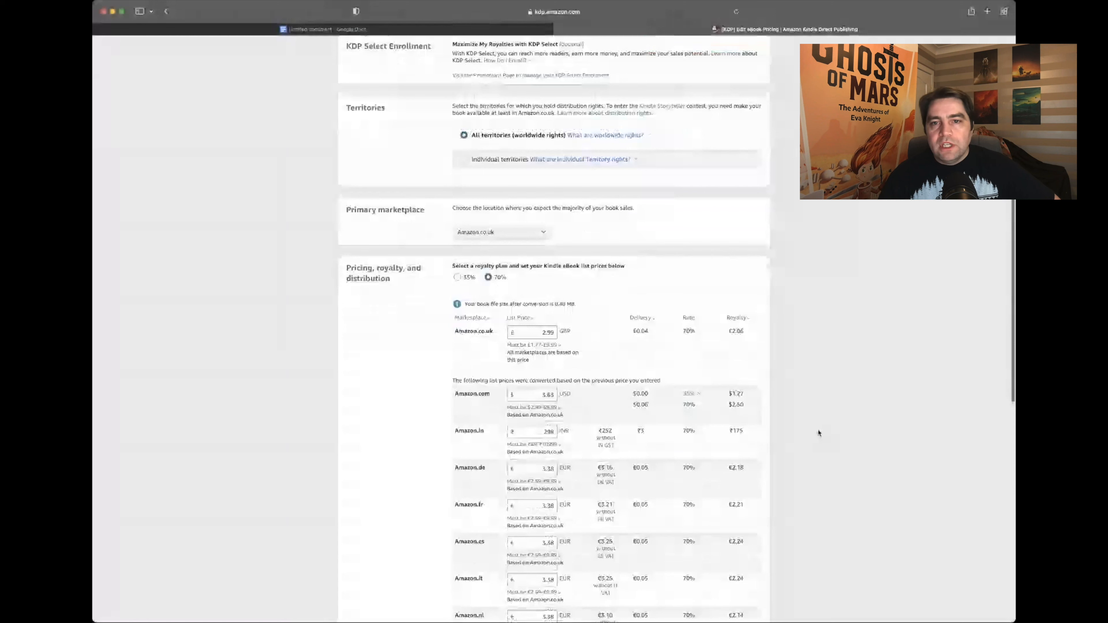
pyautogui.scroll(-2, 820, 433)
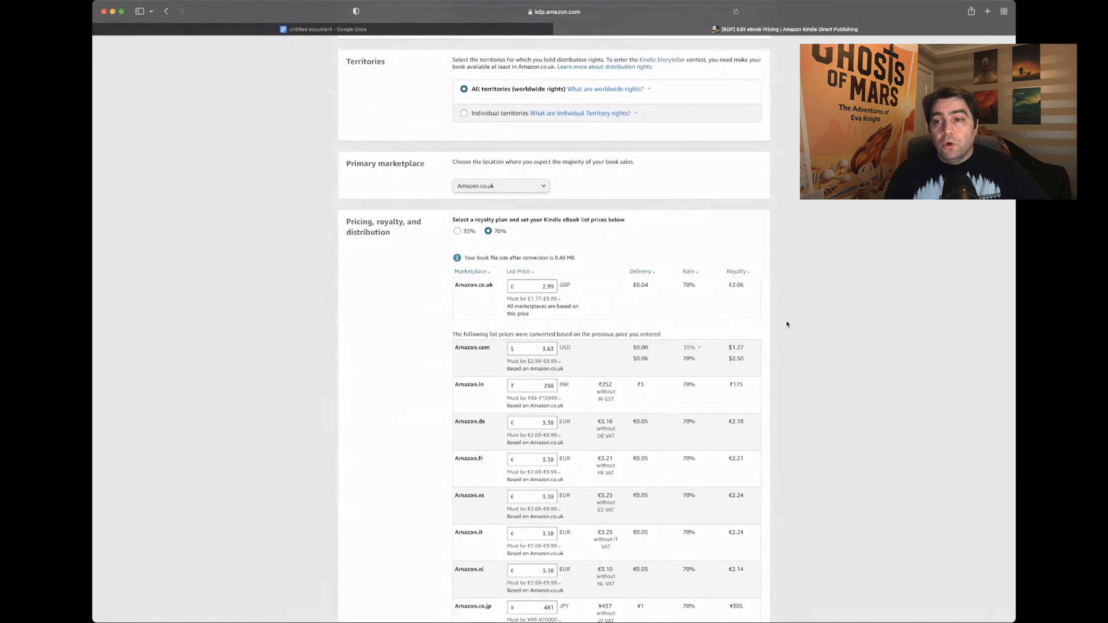
pyautogui.scroll(-2, 809, 344)
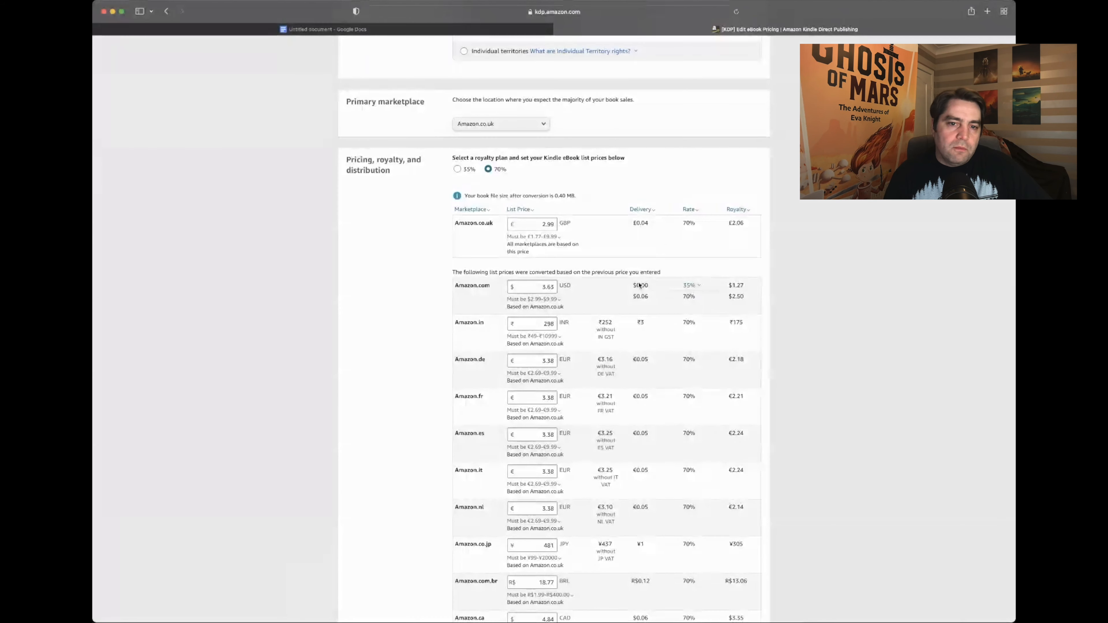
pyautogui.click(501, 124)
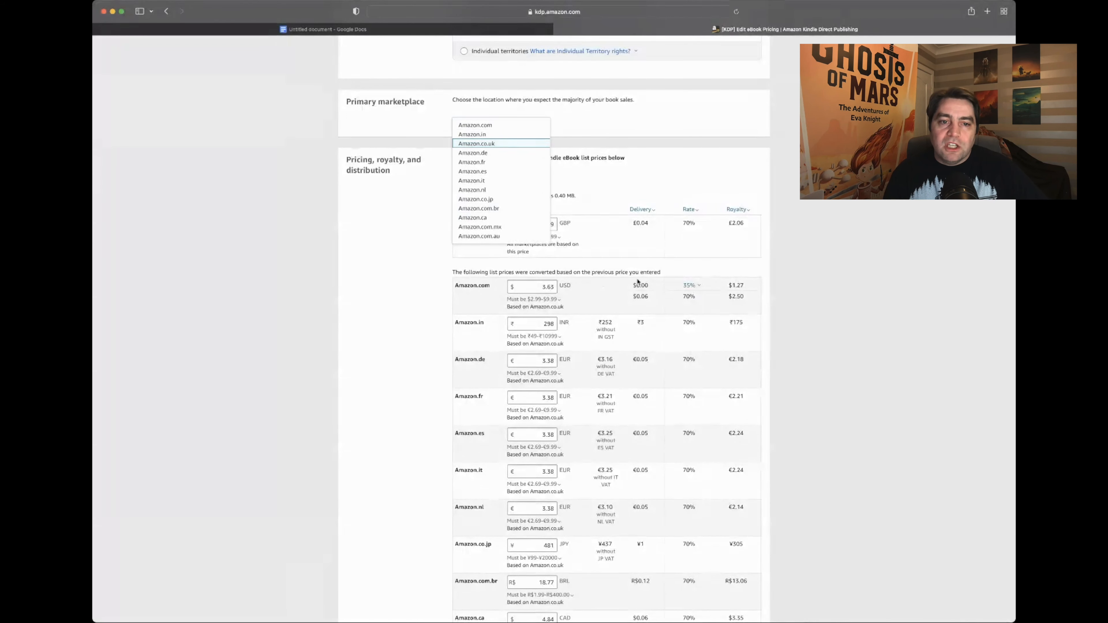
pyautogui.click(775, 303)
# Examine the list price, delivery cost, rate and royalty for each Amazon marketplace in the pricing table
pyautogui.scroll(-1, 781, 304)
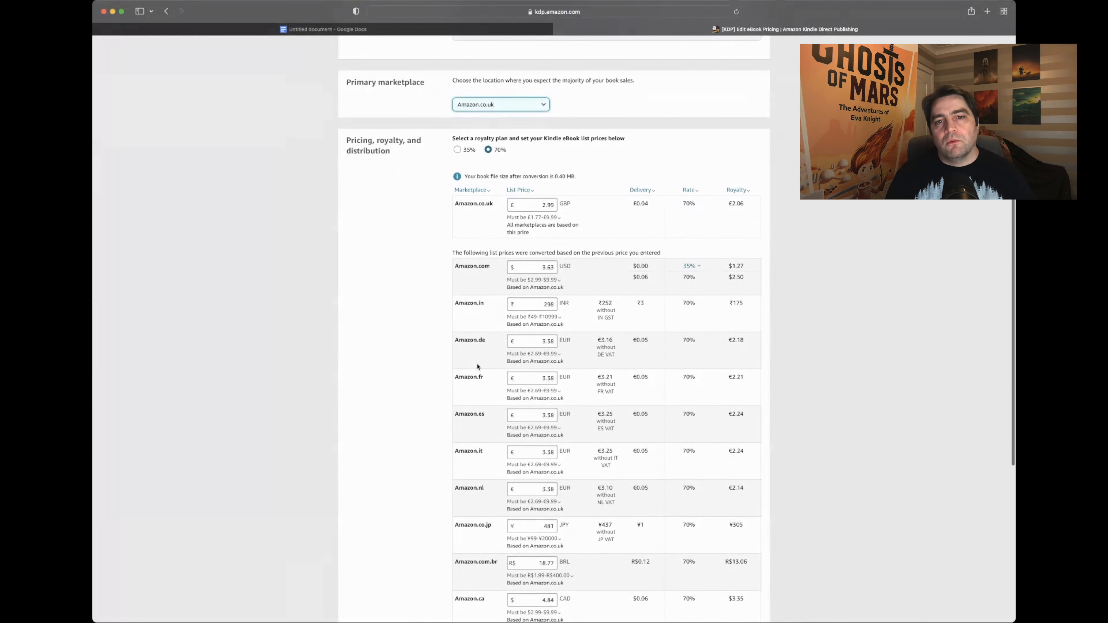
pyautogui.scroll(-2, 759, 380)
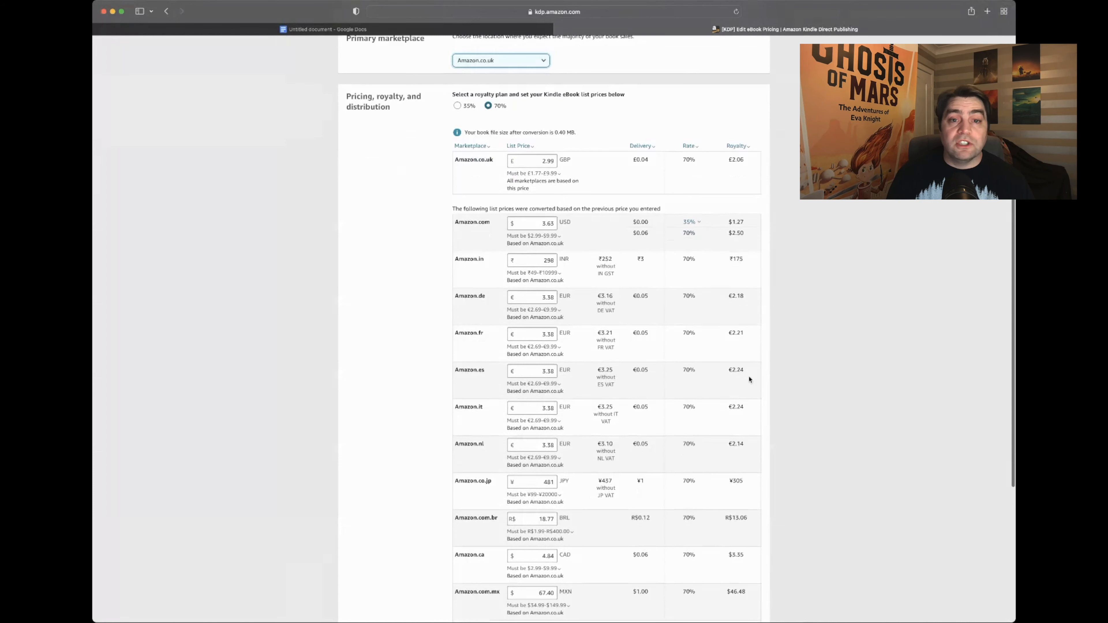
pyautogui.scroll(-2, 698, 349)
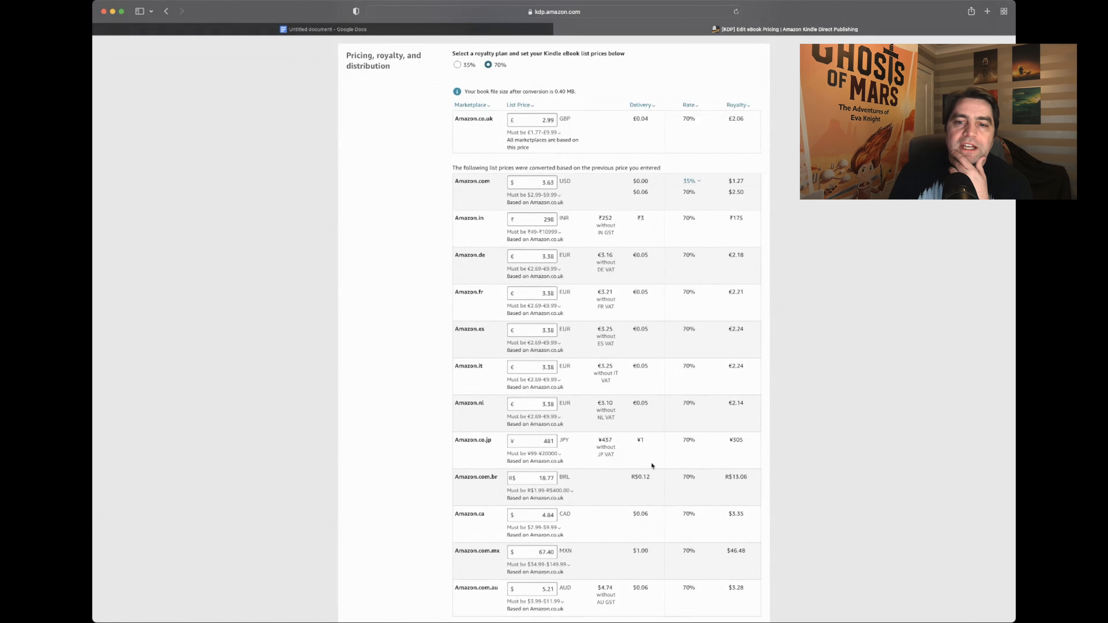
pyautogui.scroll(-2, 653, 465)
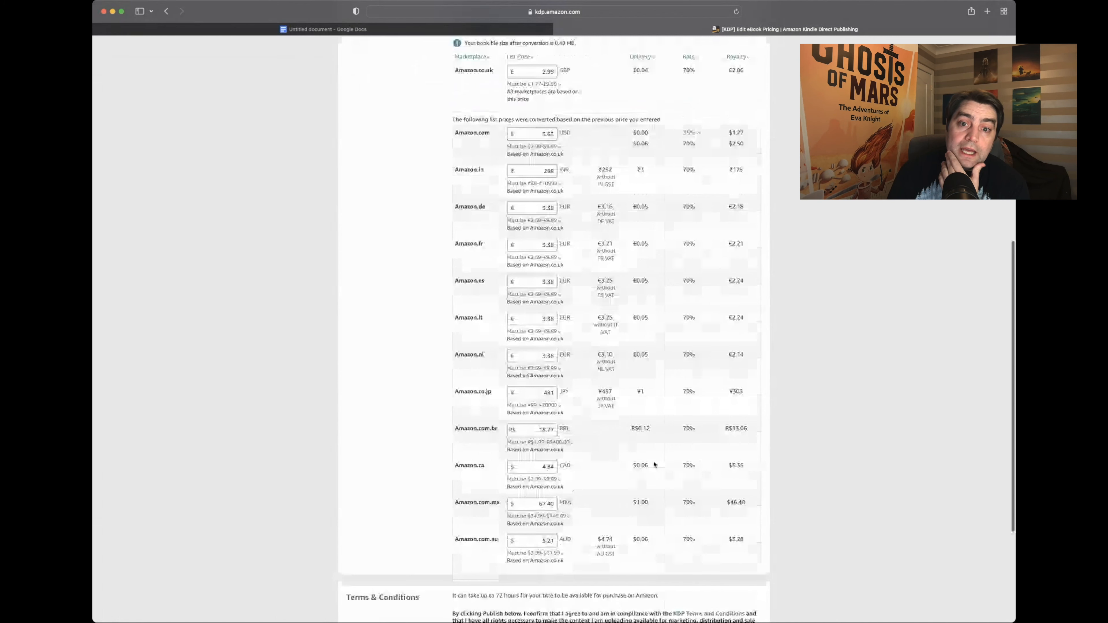
pyautogui.scroll(3, 654, 464)
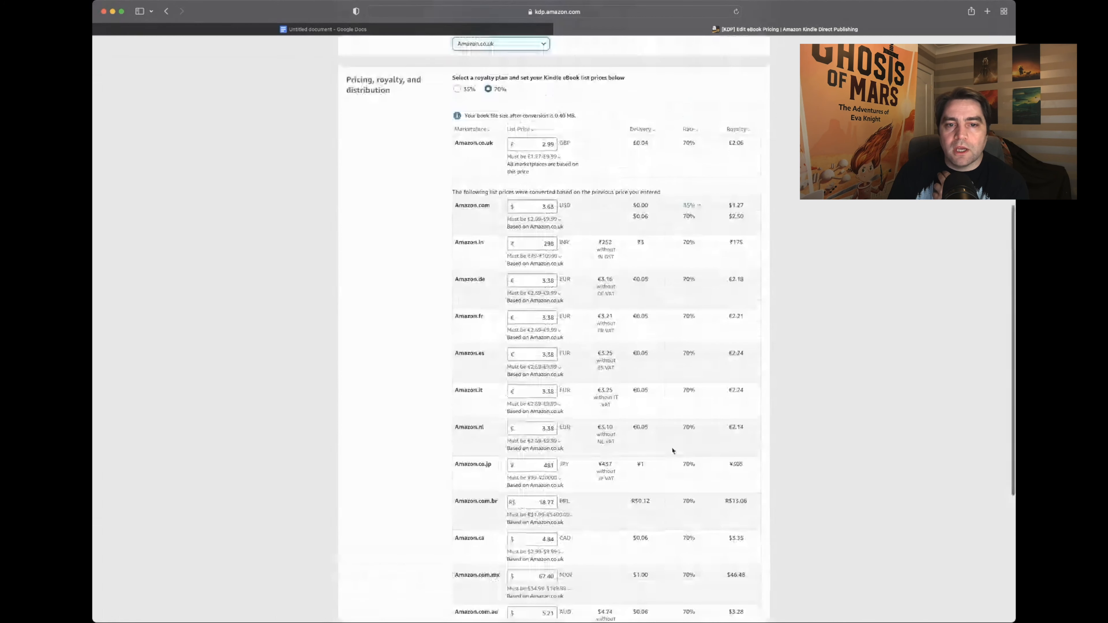
pyautogui.scroll(3, 672, 451)
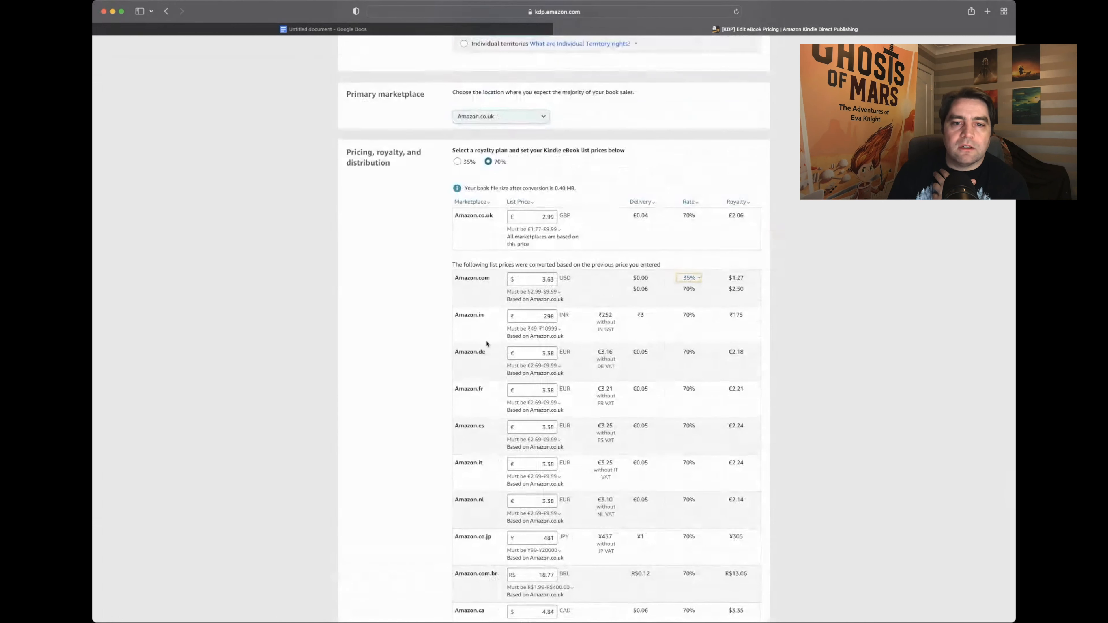
# Try the 35% royalty plan to compare its rates and royalties, read the rate explanation, and switch back to the 70% plan
pyautogui.click(457, 161)
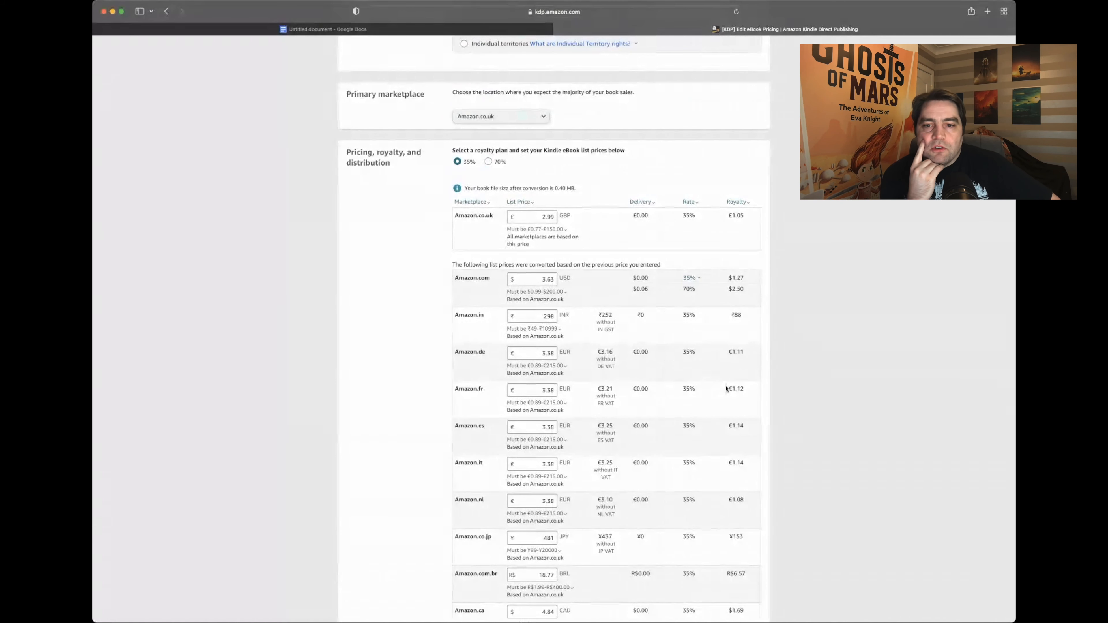
pyautogui.click(690, 202)
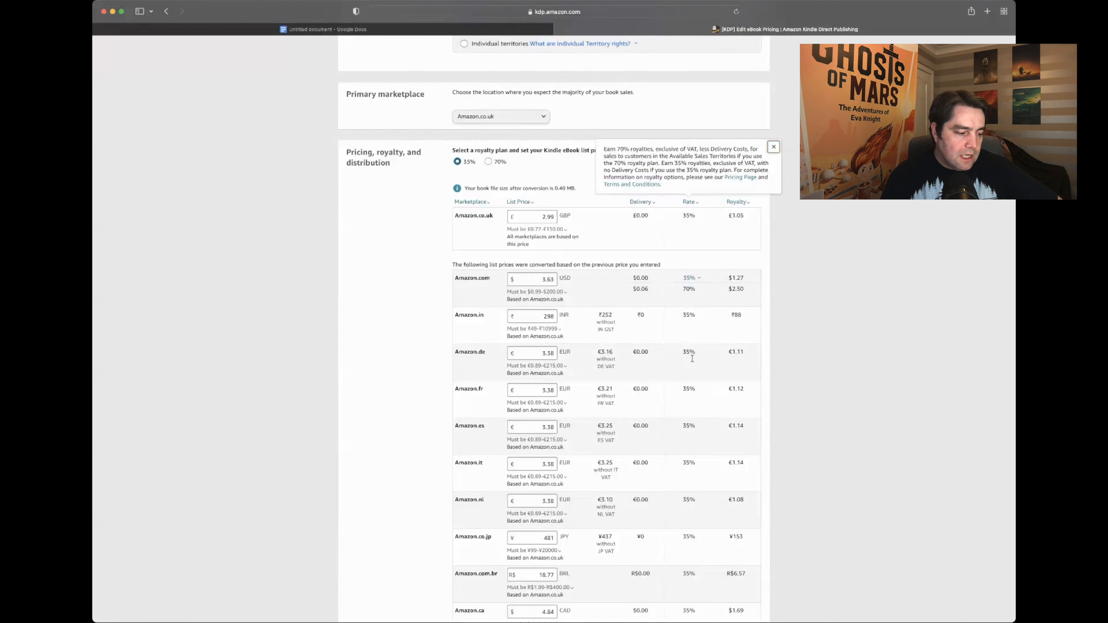
pyautogui.click(695, 362)
pyautogui.click(488, 162)
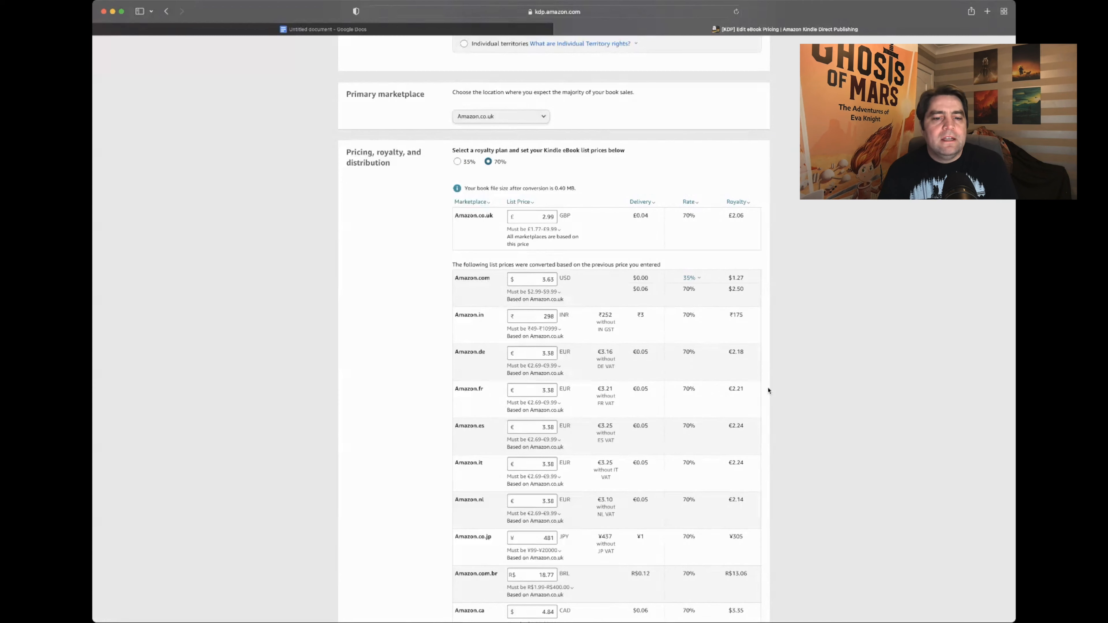
# Publish the Kindle eBook and dismiss the submission confirmation to get back to the Bookshelf
pyautogui.scroll(-5, 769, 391)
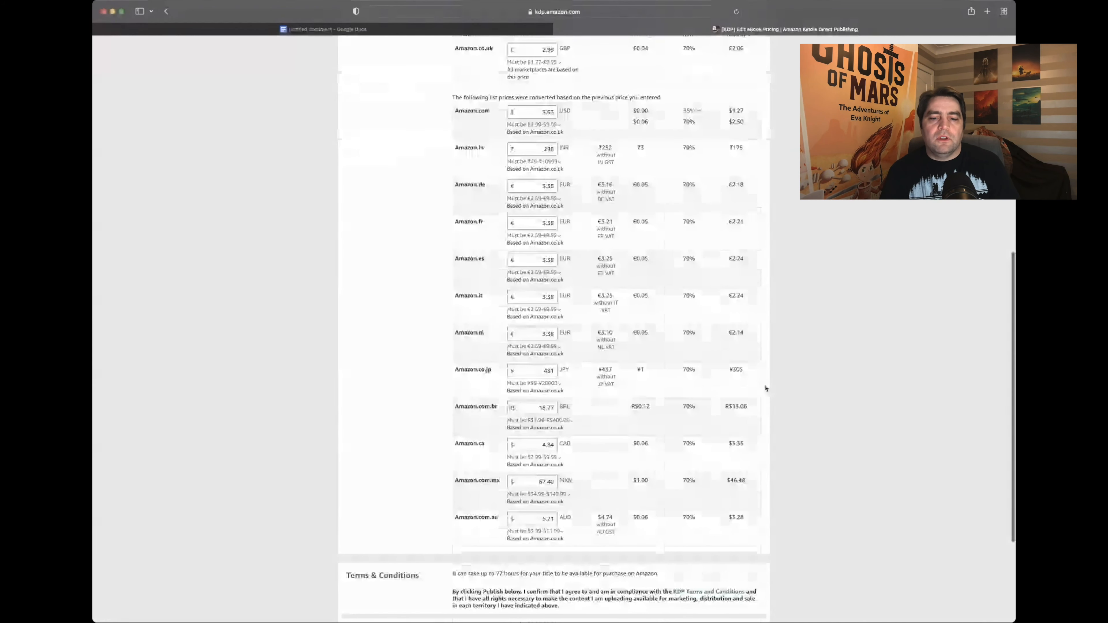
pyautogui.scroll(-5, 765, 387)
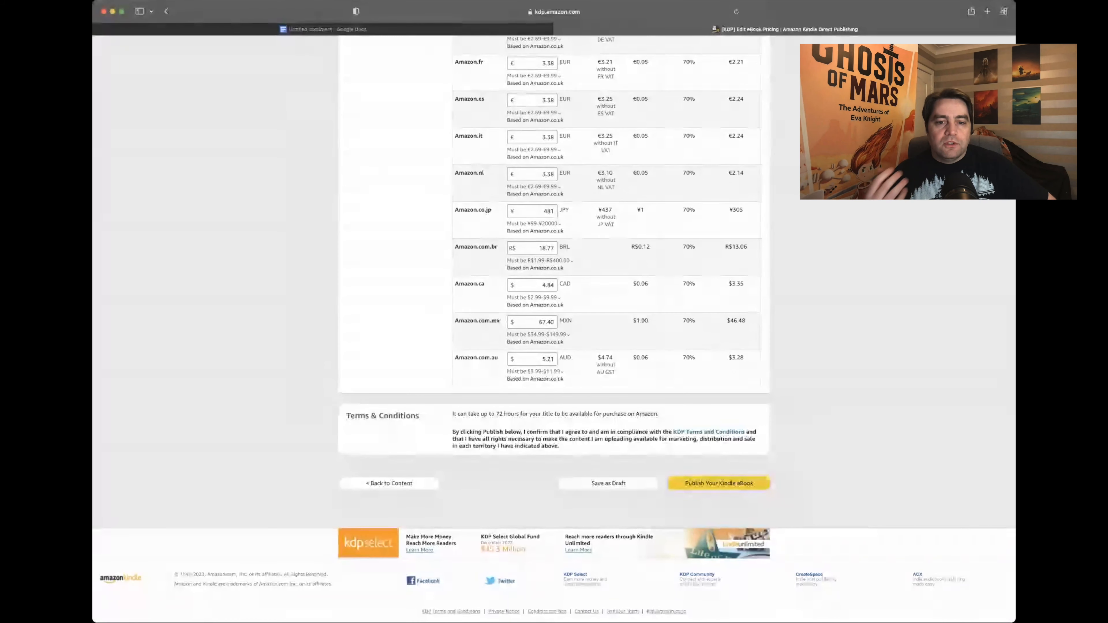
pyautogui.click(608, 483)
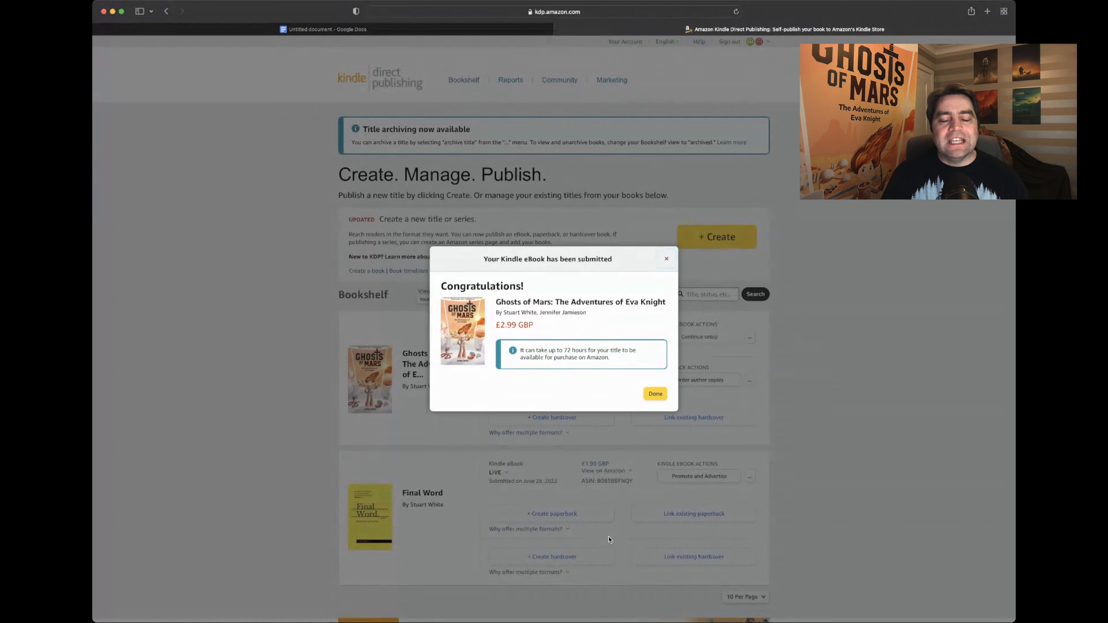
pyautogui.click(655, 393)
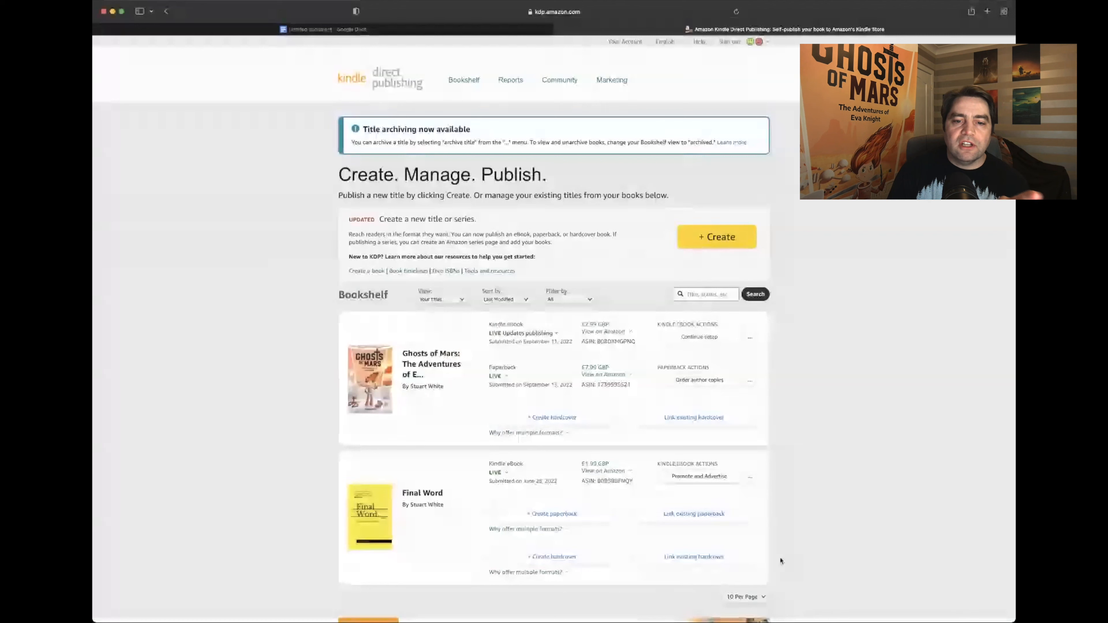
# Look through the paperback actions for Ghosts of Mars and open its print book details for editing
pyautogui.click(750, 381)
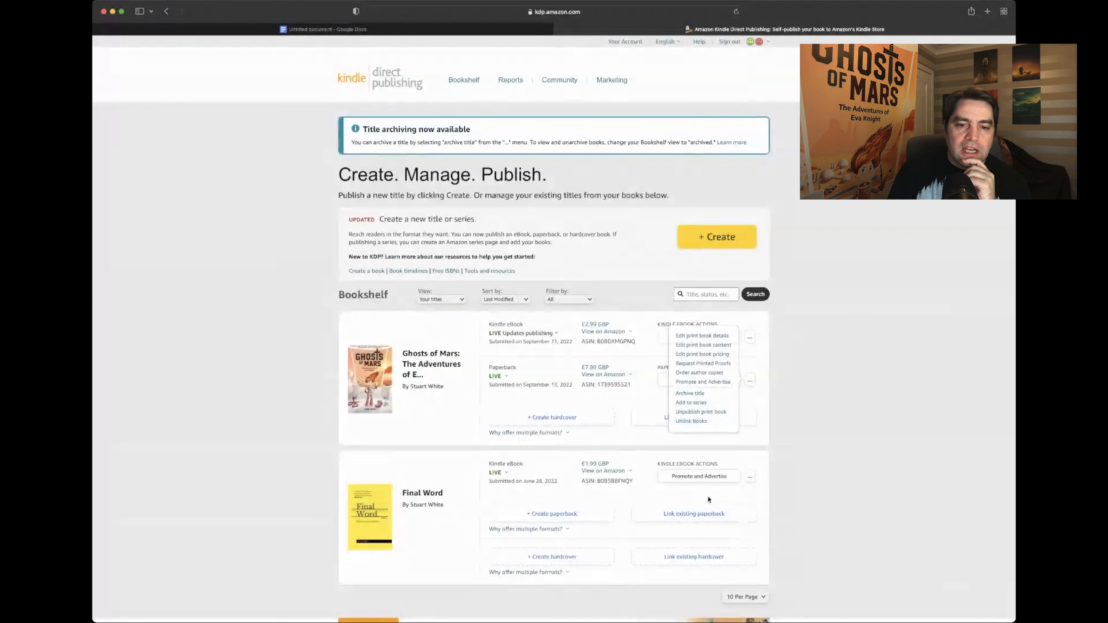
pyautogui.click(790, 528)
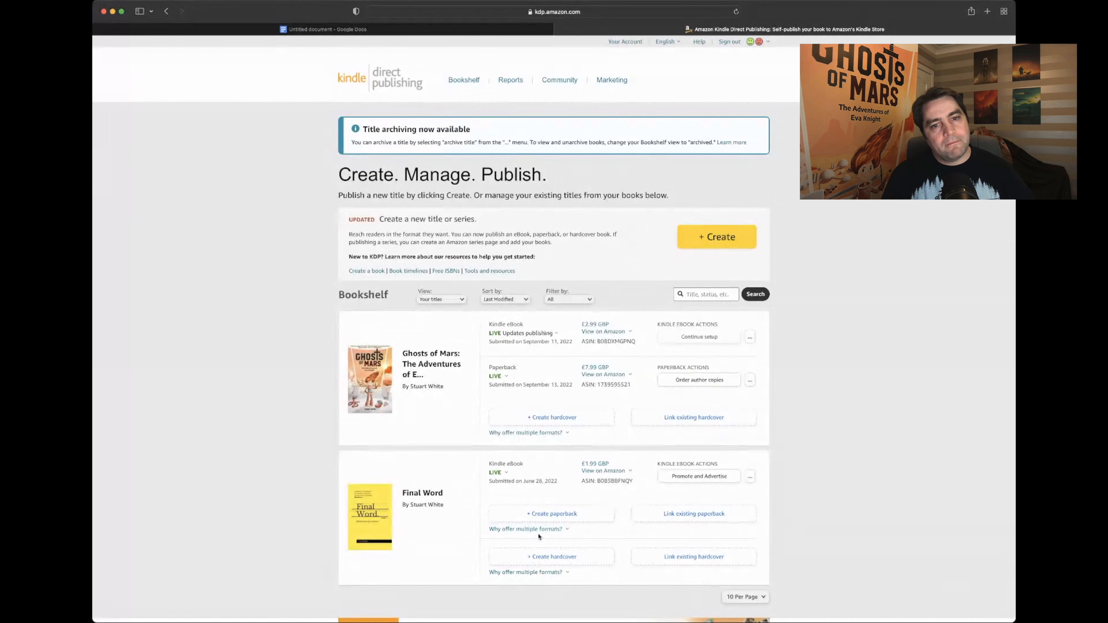
pyautogui.click(749, 381)
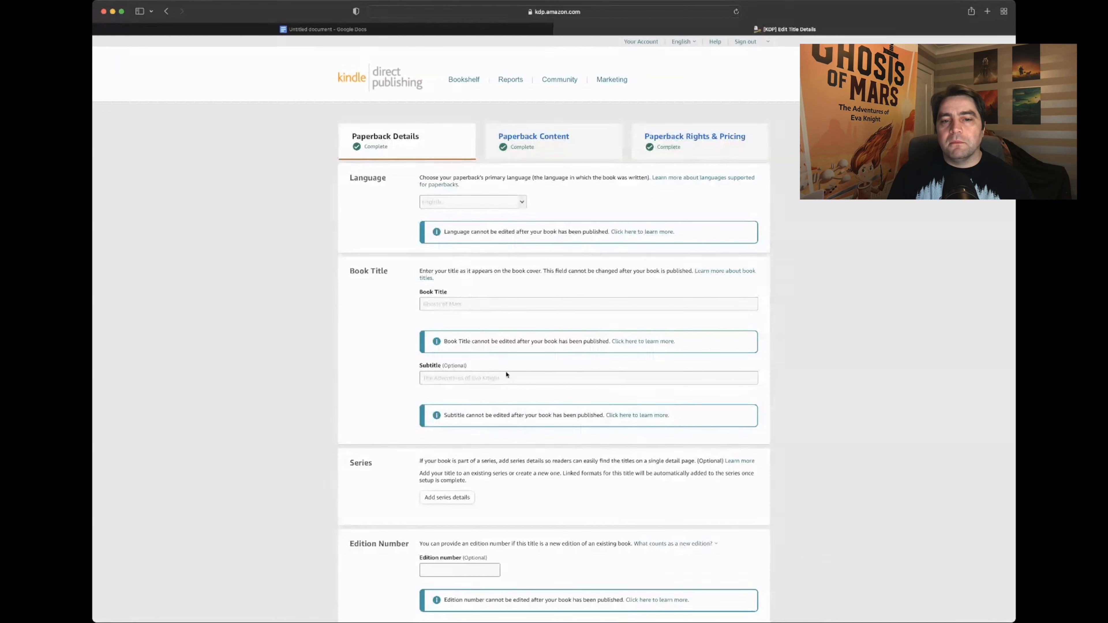
# Review the paperback's language, title, subtitle, series, edition number, author, contributor and description details
pyautogui.scroll(-2, 491, 449)
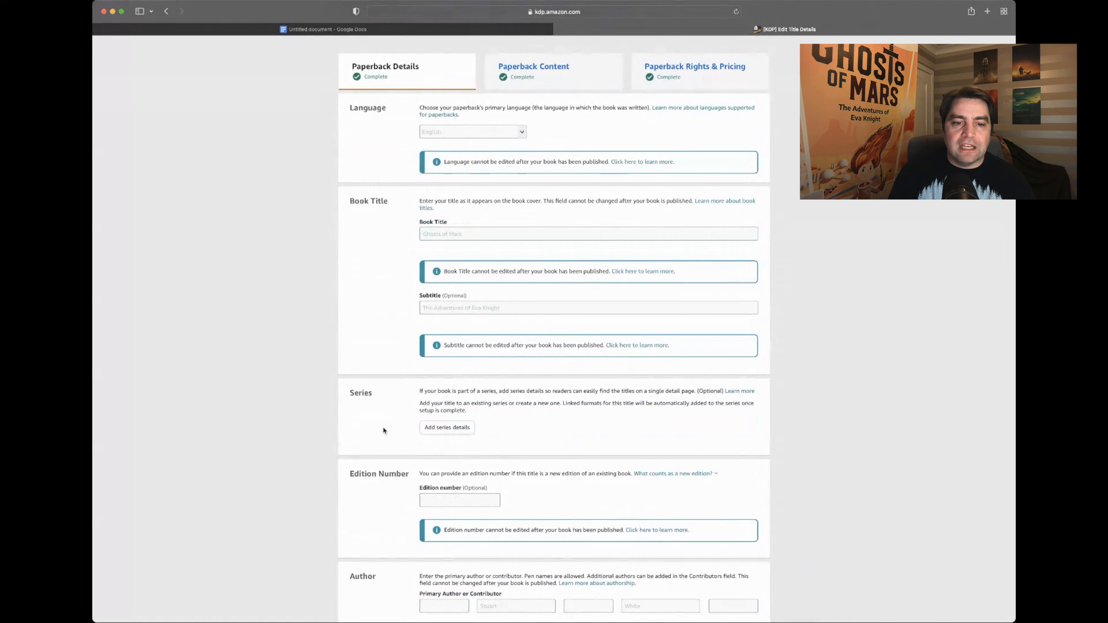
pyautogui.scroll(-3, 379, 431)
pyautogui.scroll(-3, 377, 428)
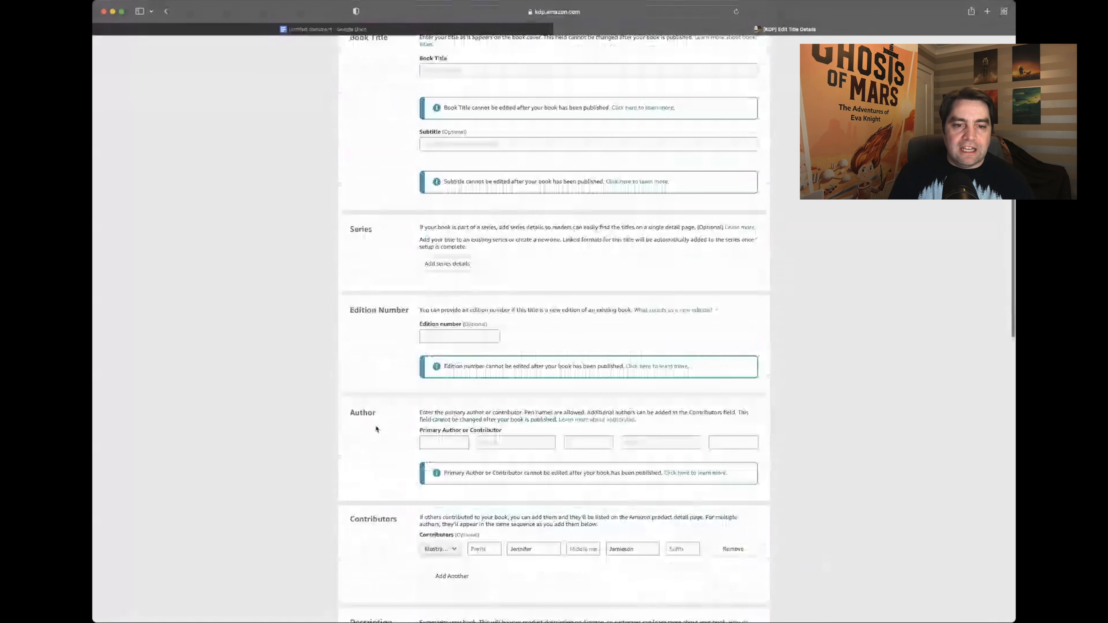
pyautogui.scroll(-2, 377, 429)
pyautogui.scroll(-1, 387, 448)
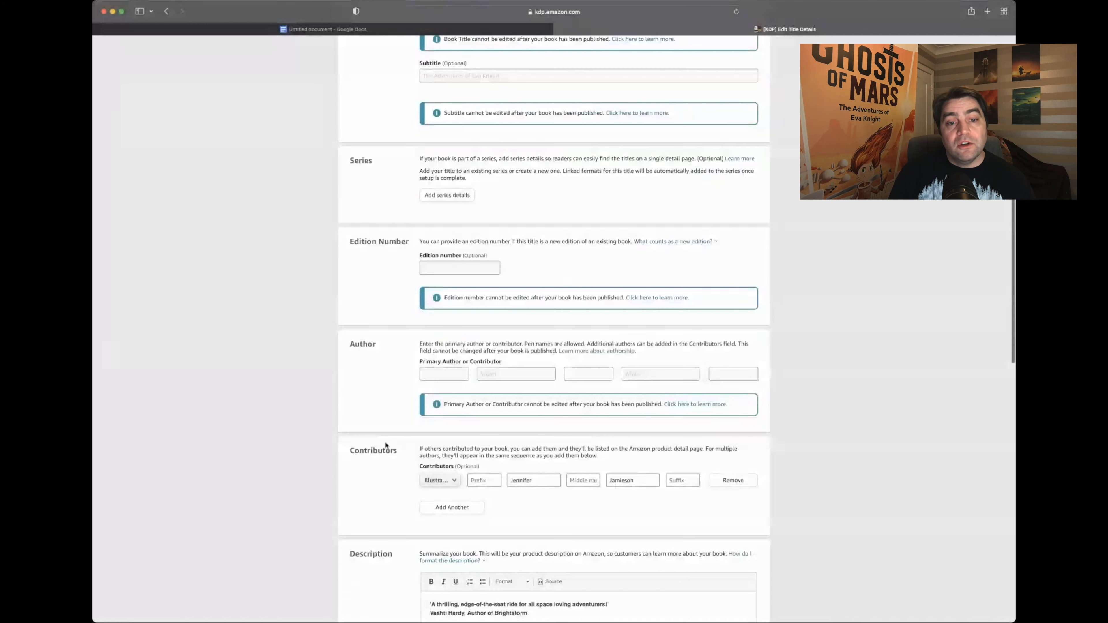
pyautogui.scroll(-3, 385, 446)
pyautogui.scroll(-2, 386, 445)
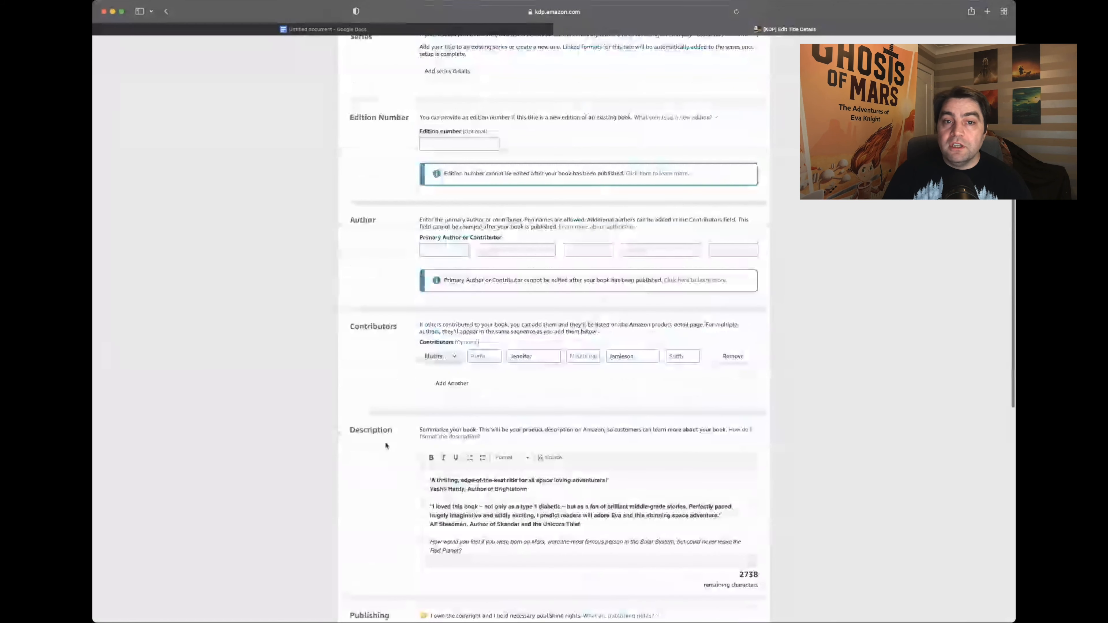
pyautogui.scroll(-3, 384, 446)
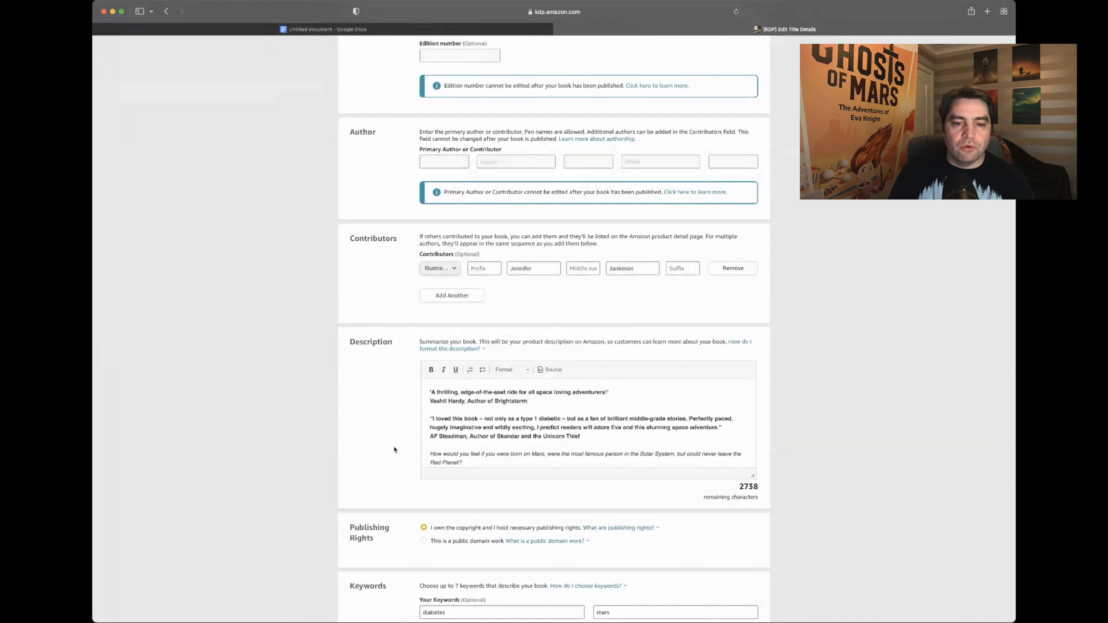
# Review the paperback's publishing rights, keywords, categories and adult content setting, and read what counts as a large-print book
pyautogui.scroll(-4, 383, 443)
pyautogui.scroll(-4, 378, 445)
pyautogui.scroll(-8, 377, 445)
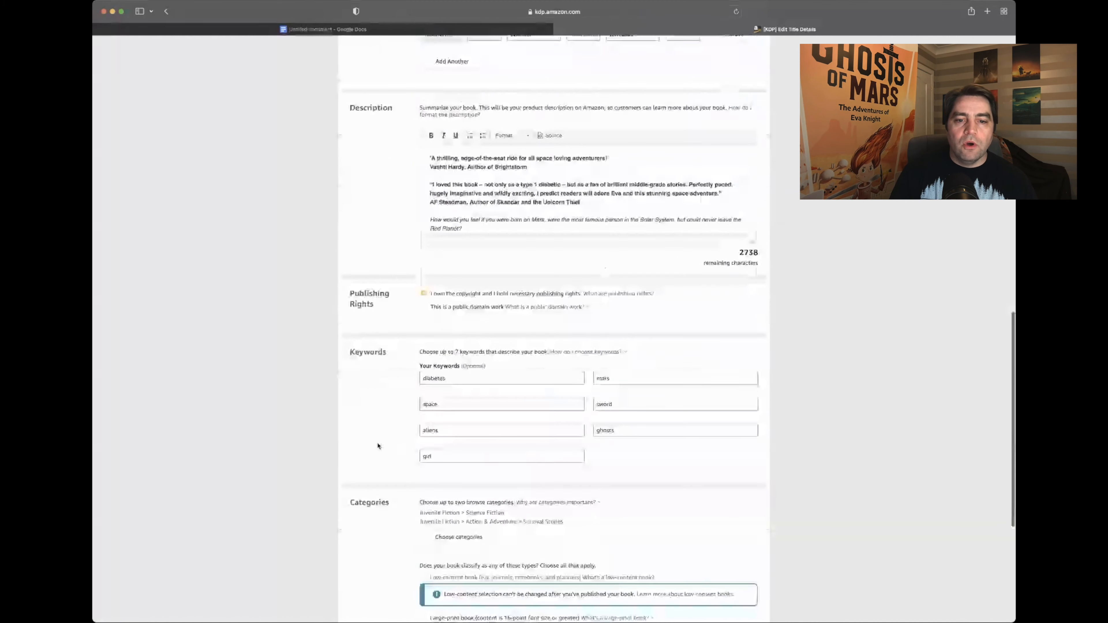
pyautogui.scroll(-10, 367, 457)
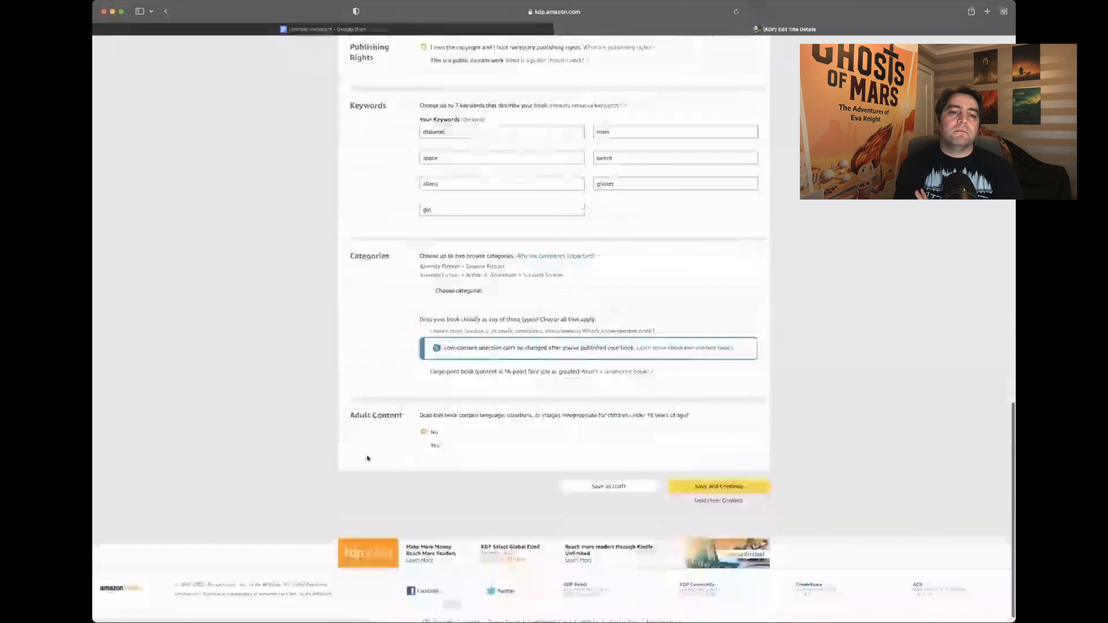
pyautogui.scroll(-1, 366, 457)
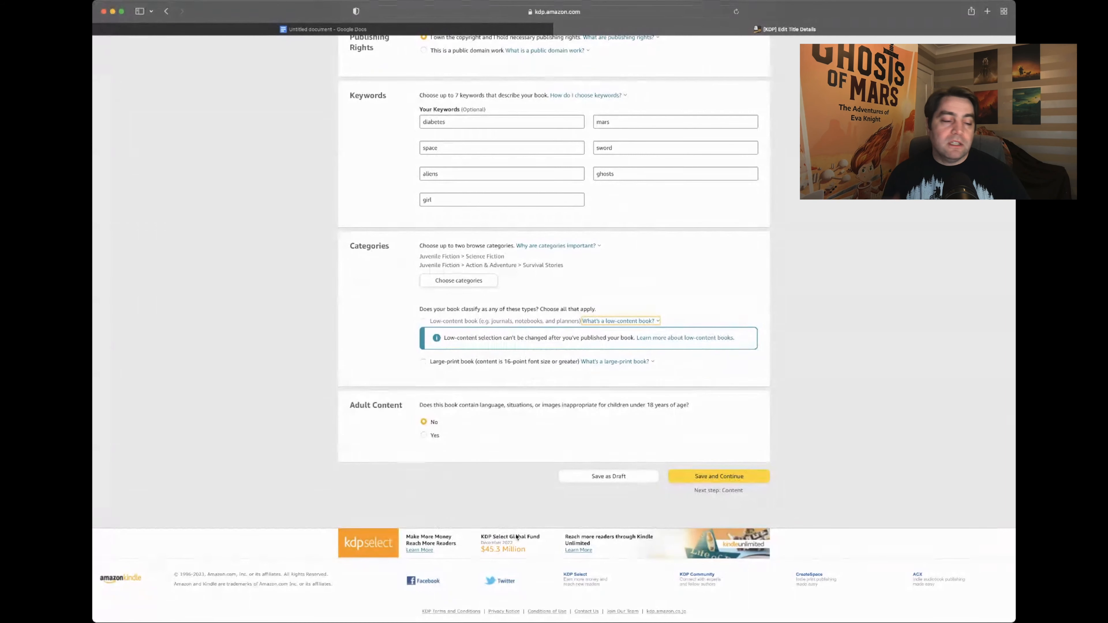
pyautogui.click(611, 362)
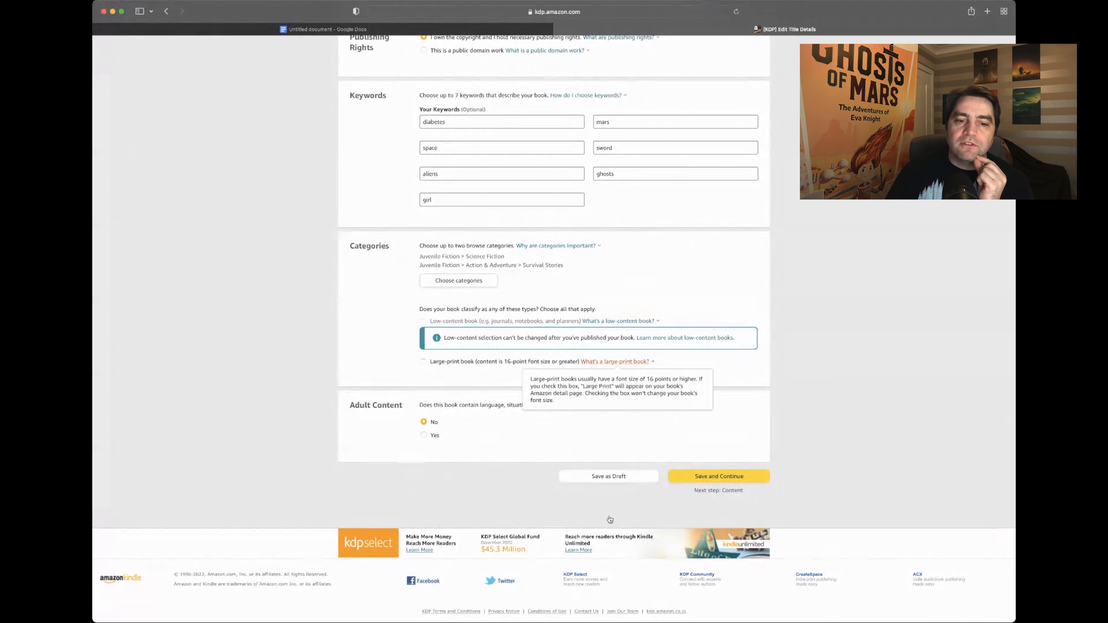
pyautogui.click(610, 520)
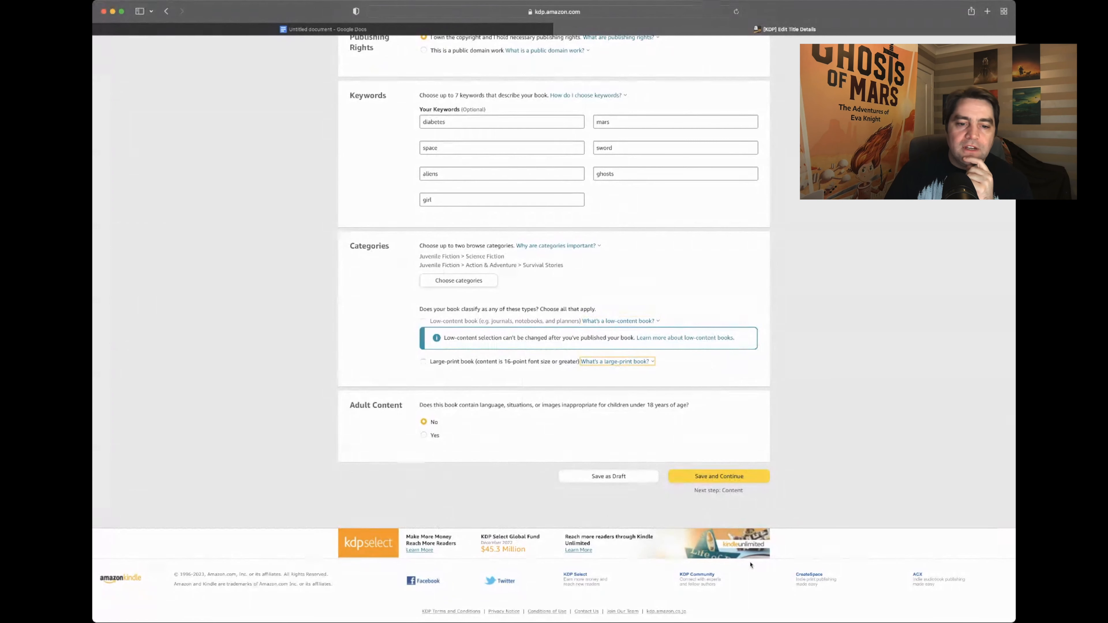
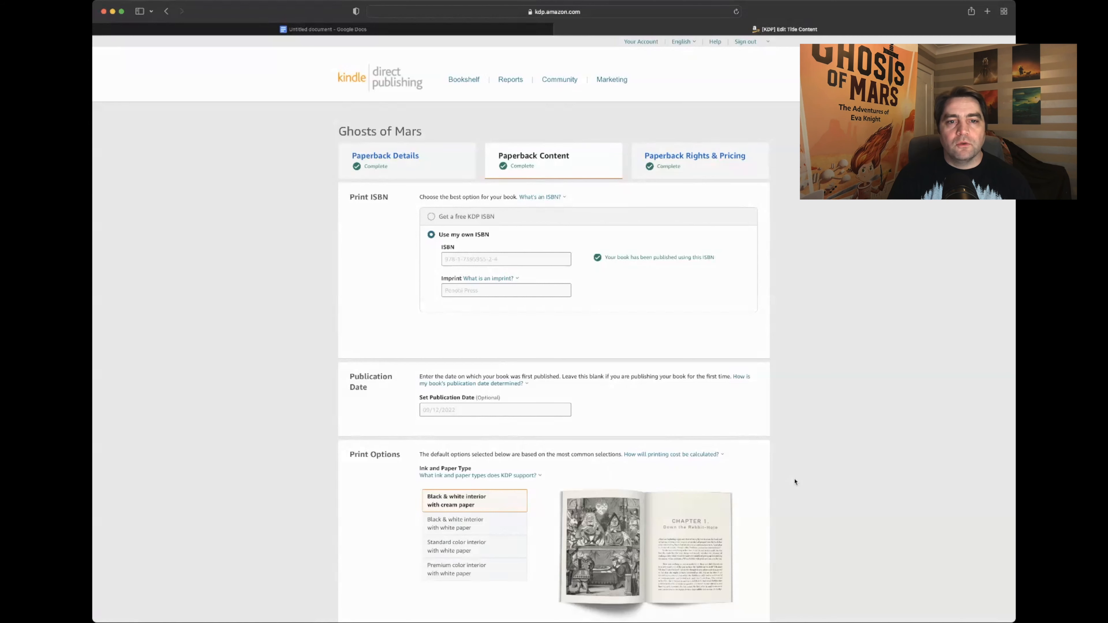
# Review the paperback's print ISBN, publication date, print options, manuscript, cover and barcode settings
pyautogui.scroll(-2, 797, 480)
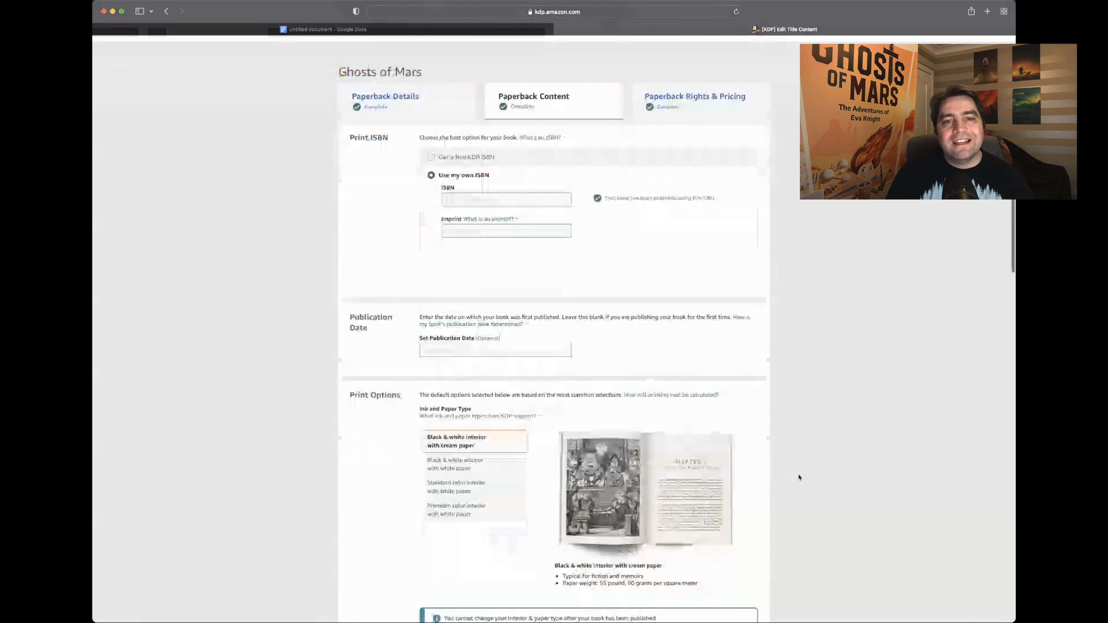
pyautogui.scroll(-2, 799, 478)
pyautogui.scroll(-3, 799, 477)
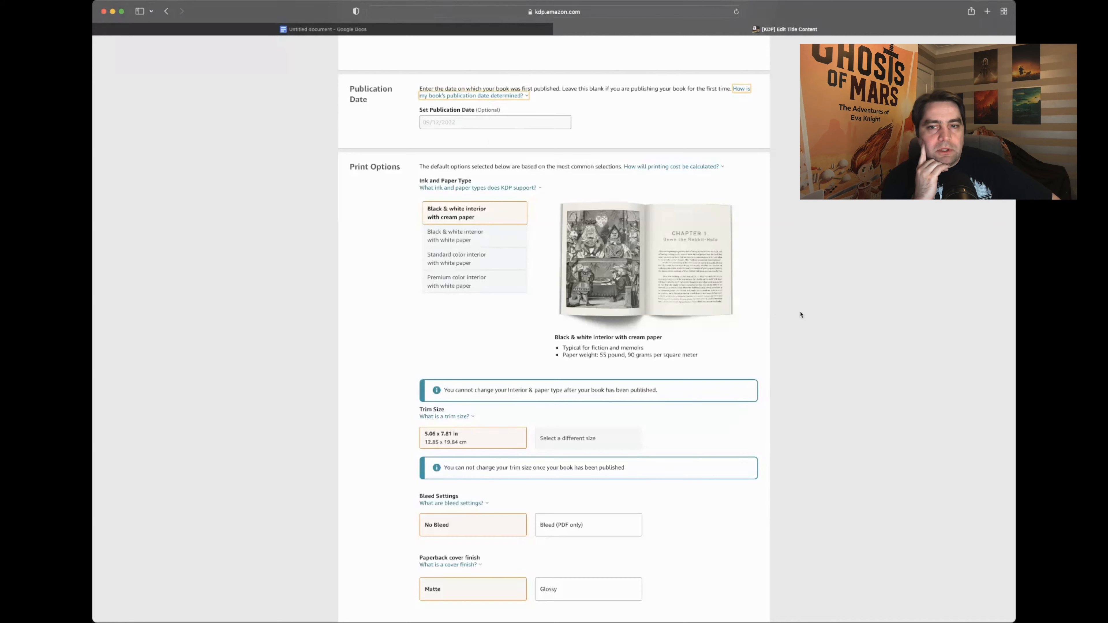
pyautogui.scroll(-3, 772, 311)
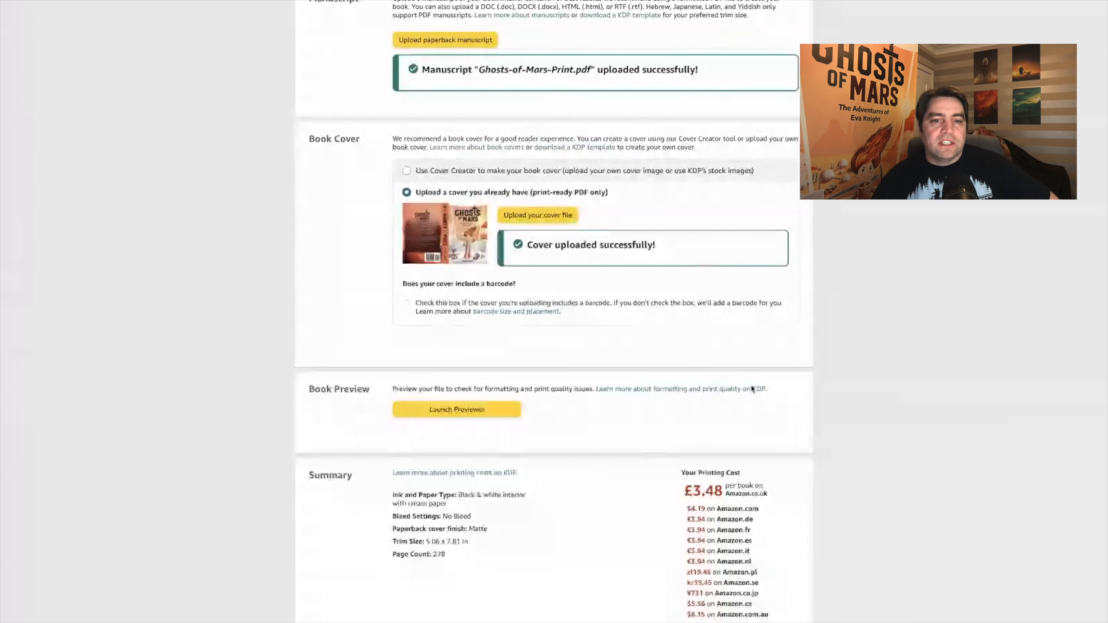
pyautogui.scroll(-2, 761, 387)
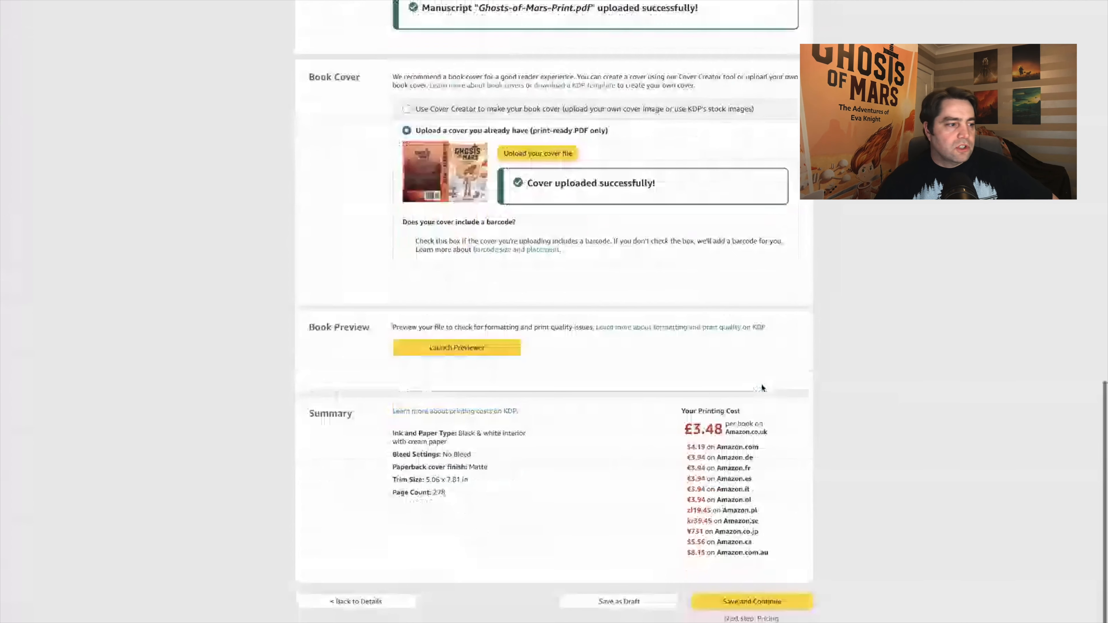
pyautogui.scroll(-2, 762, 385)
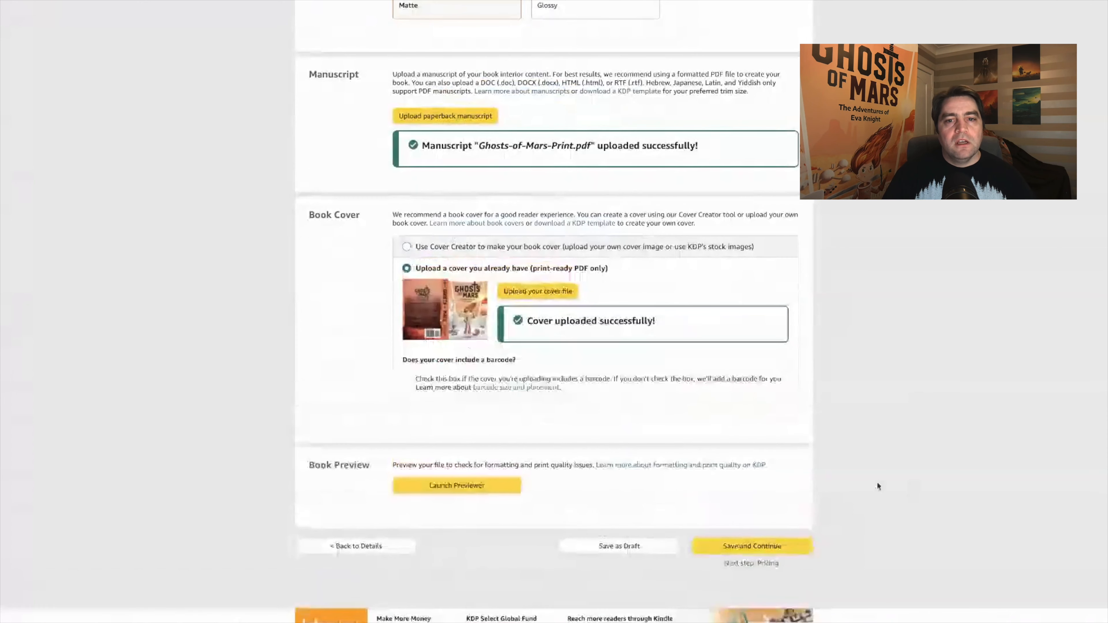
pyautogui.scroll(-1, 877, 486)
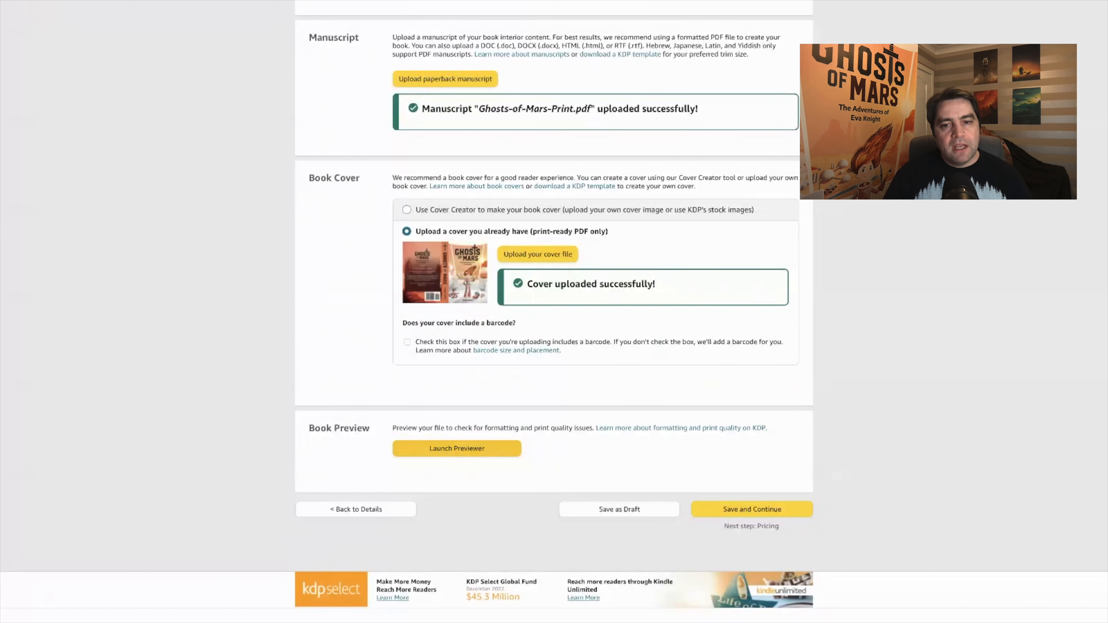
# Launch the print previewer and page through the paperback's full cover, praise pages and table of contents
pyautogui.click(457, 449)
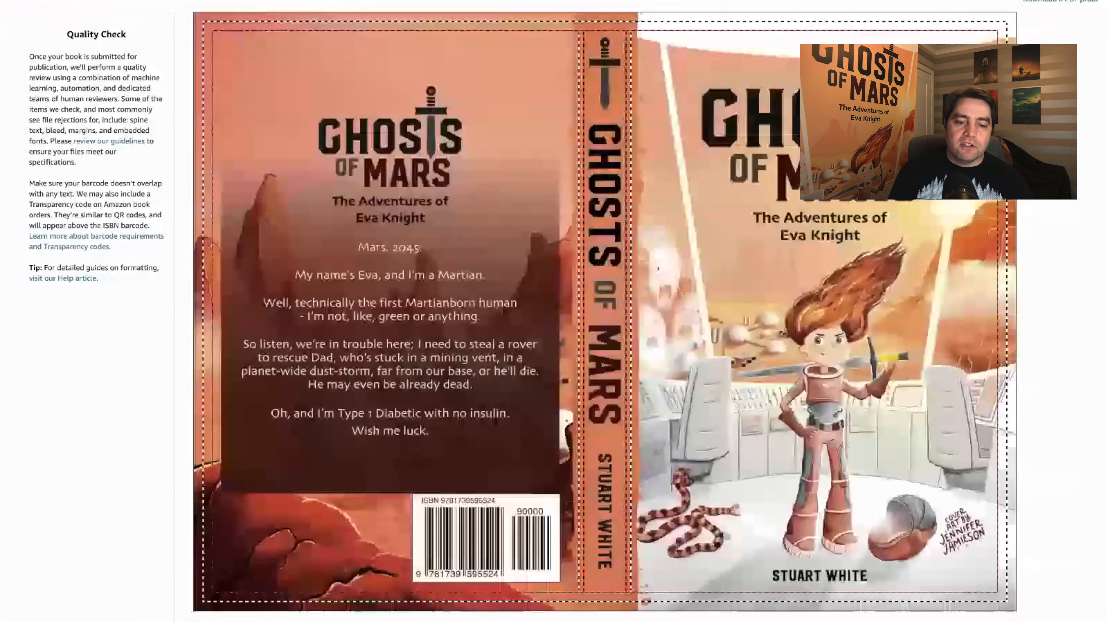
pyautogui.click(1003, 447)
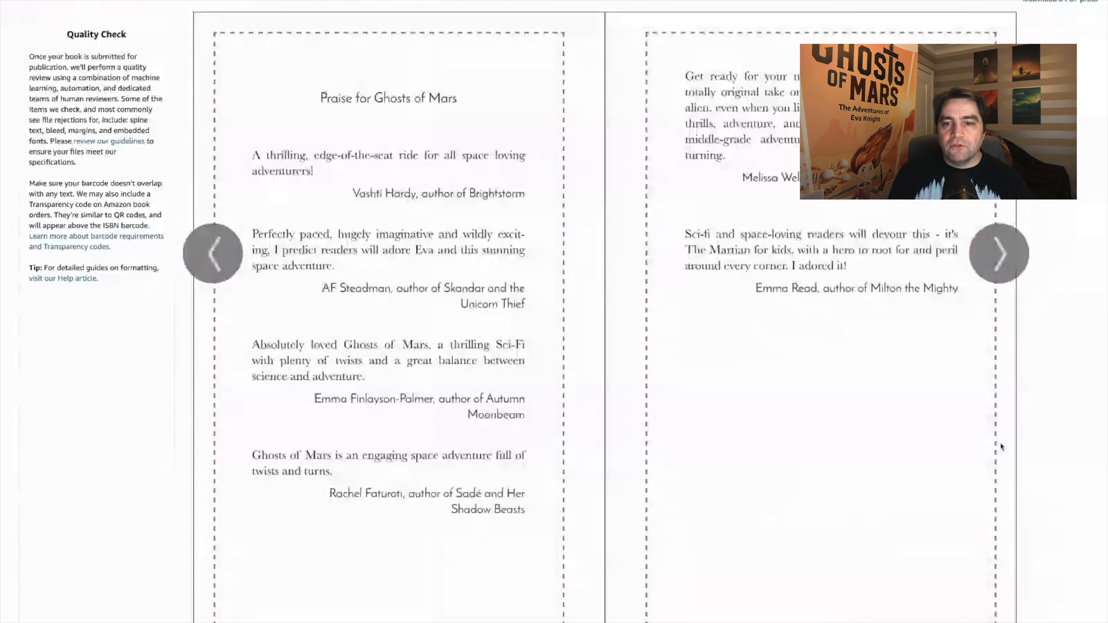
pyautogui.click(1001, 446)
pyautogui.click(1002, 446)
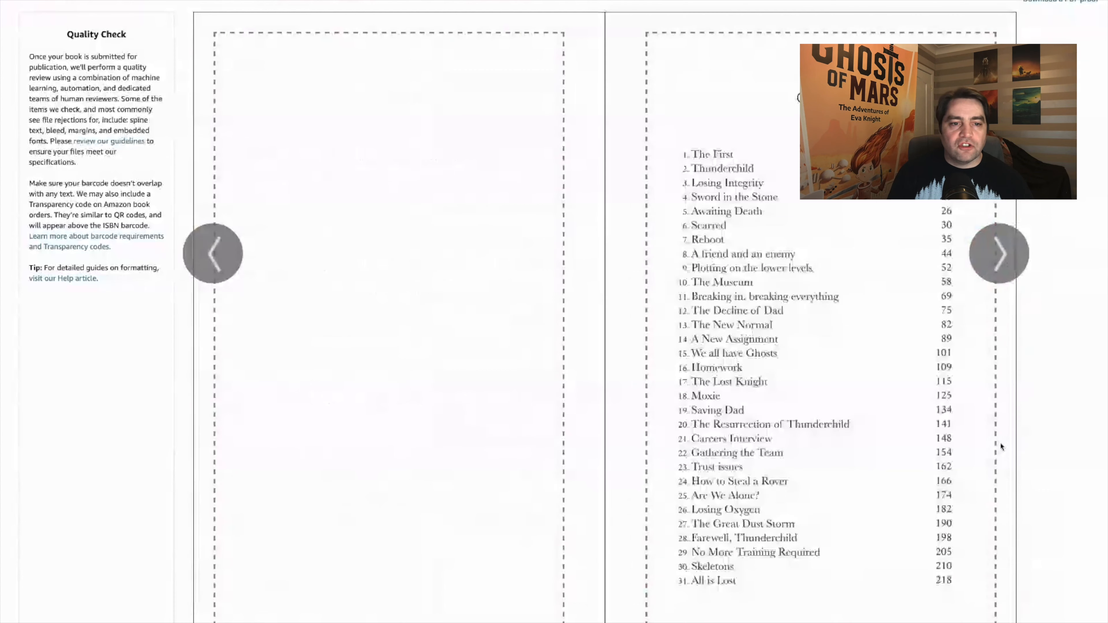
pyautogui.click(1002, 446)
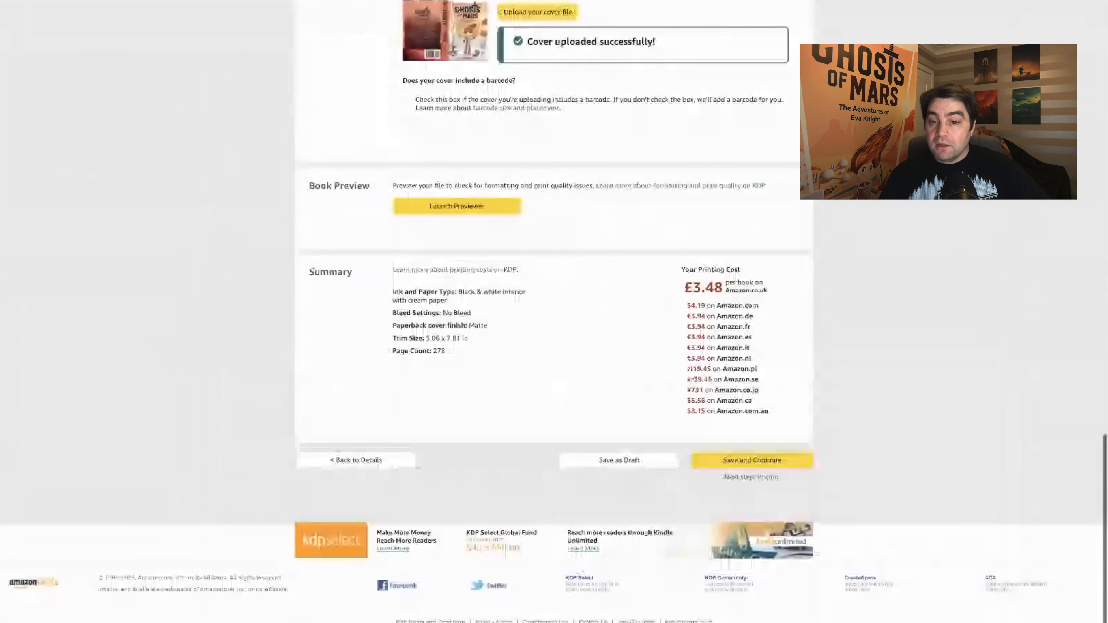
# Save the paperback content, continue to rights and pricing, and review the territories, primary marketplace and royalty table
pyautogui.scroll(1, 453, 529)
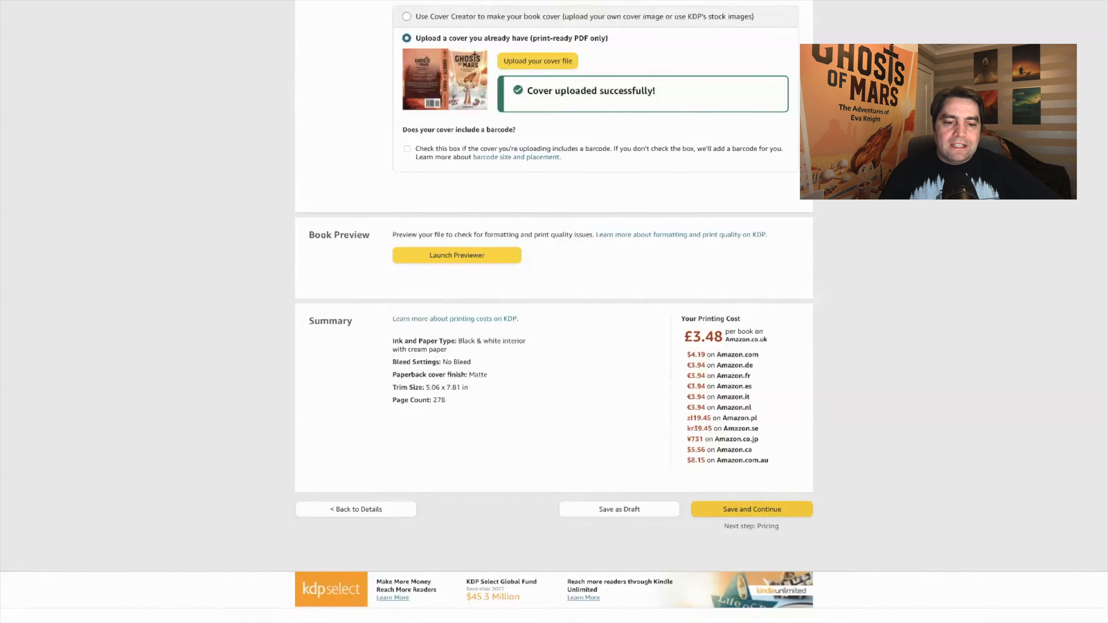
pyautogui.click(752, 509)
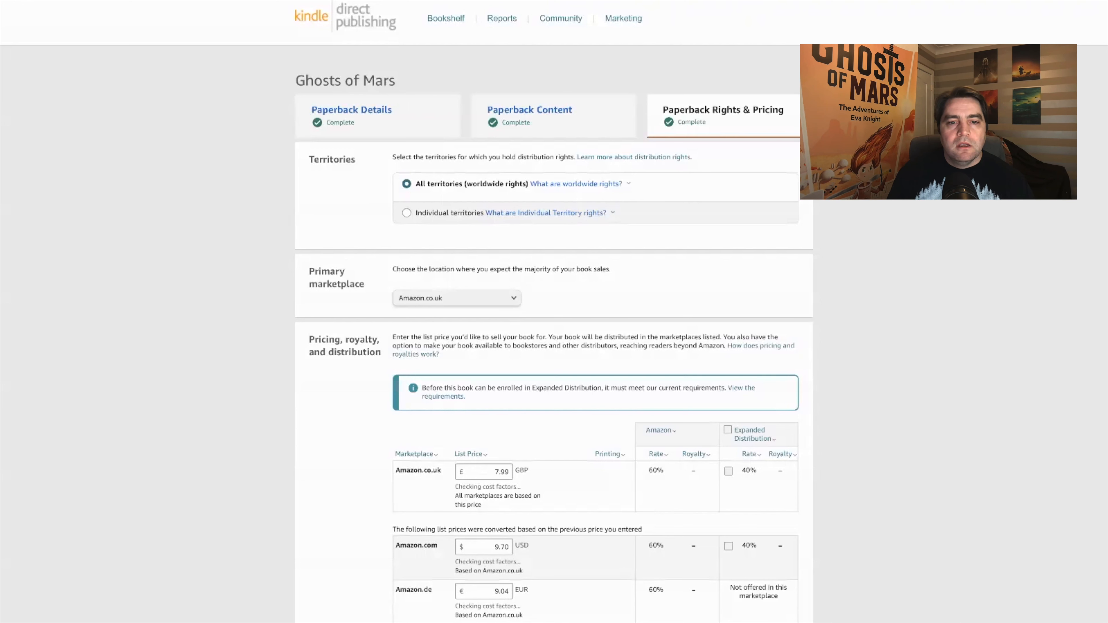
pyautogui.scroll(-2, 554, 305)
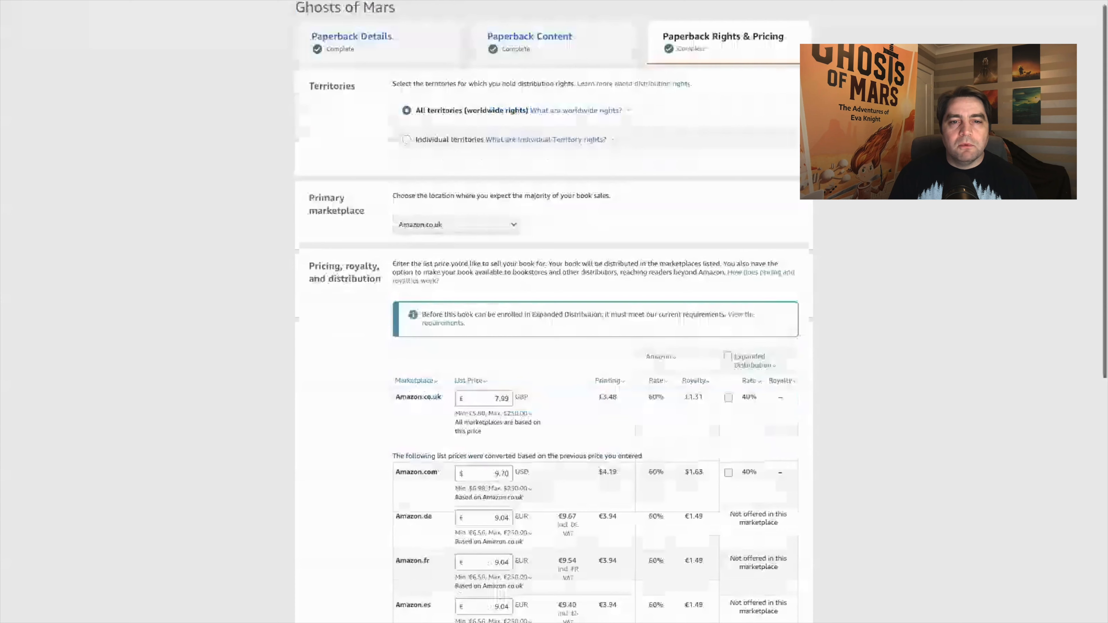
pyautogui.scroll(-1, 554, 306)
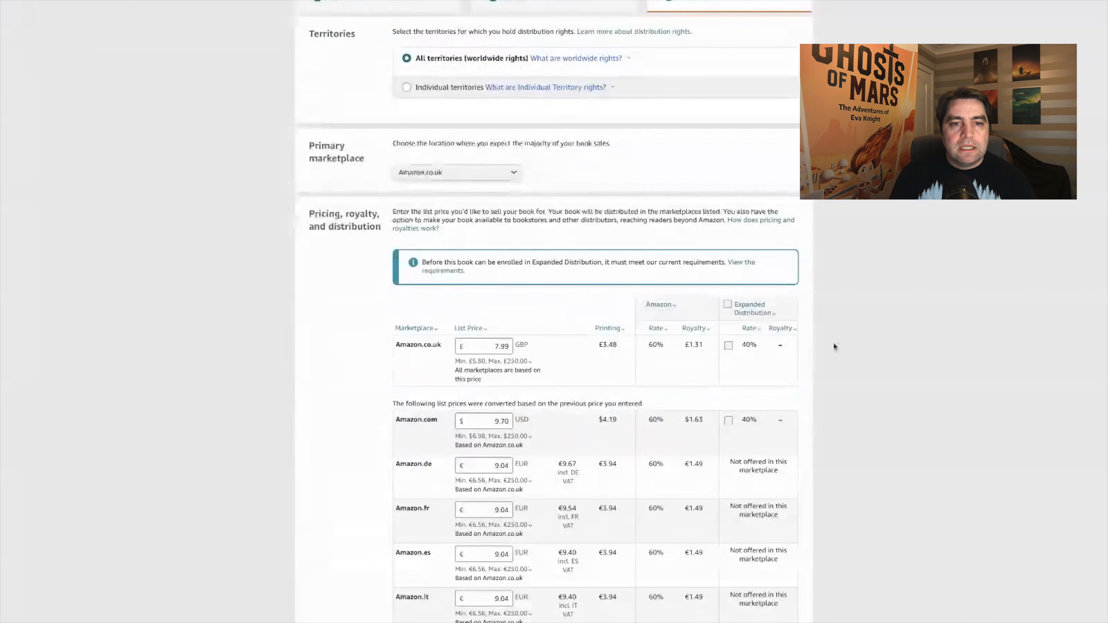
# Review the paperback's marketplace pricing table and read the explanations of Expanded Distribution and the minimum list price
pyautogui.scroll(-1, 842, 345)
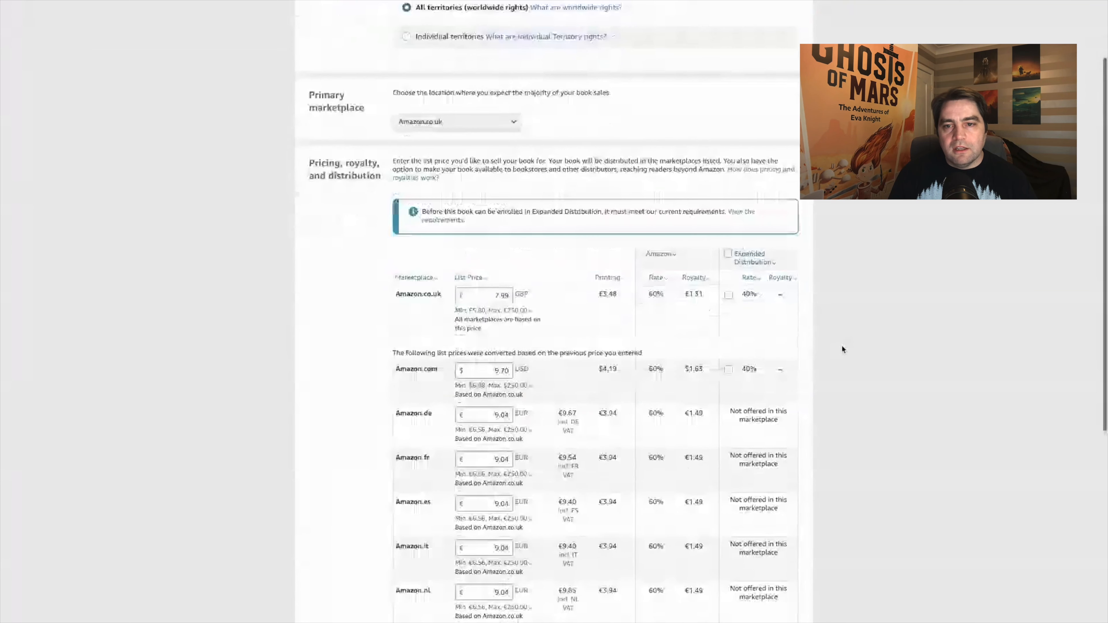
pyautogui.scroll(-2, 843, 349)
pyautogui.scroll(-2, 842, 349)
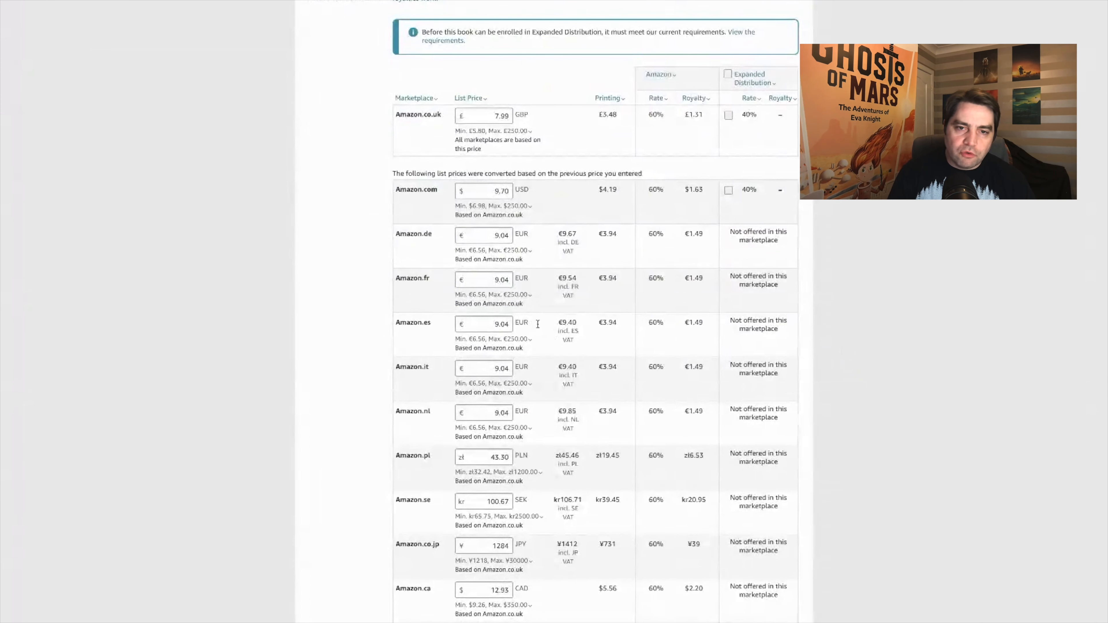
pyautogui.click(755, 83)
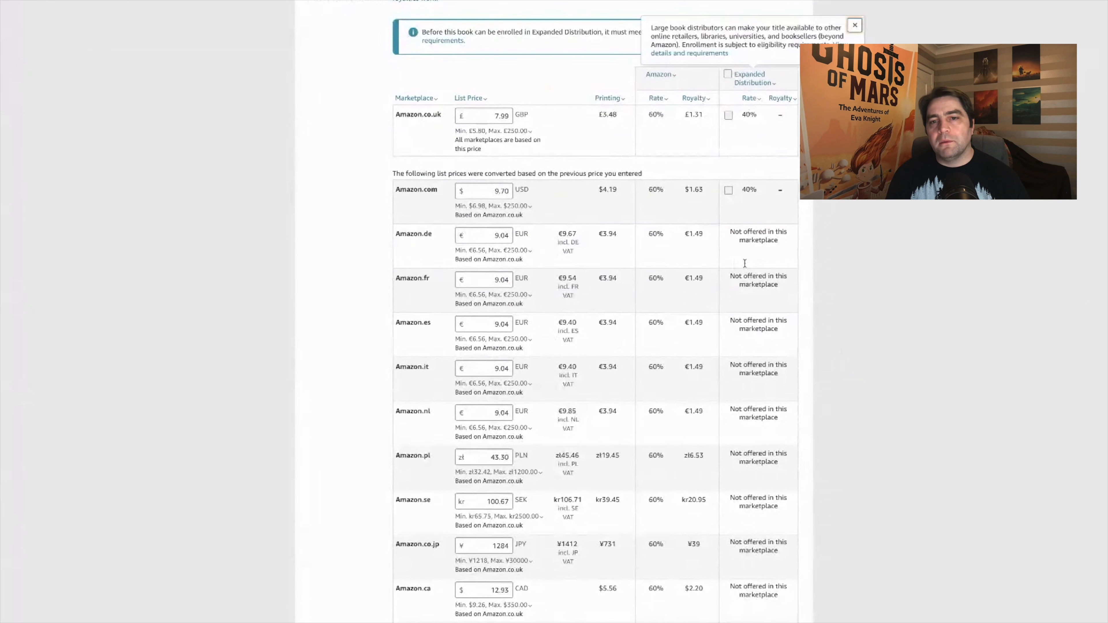
pyautogui.click(577, 262)
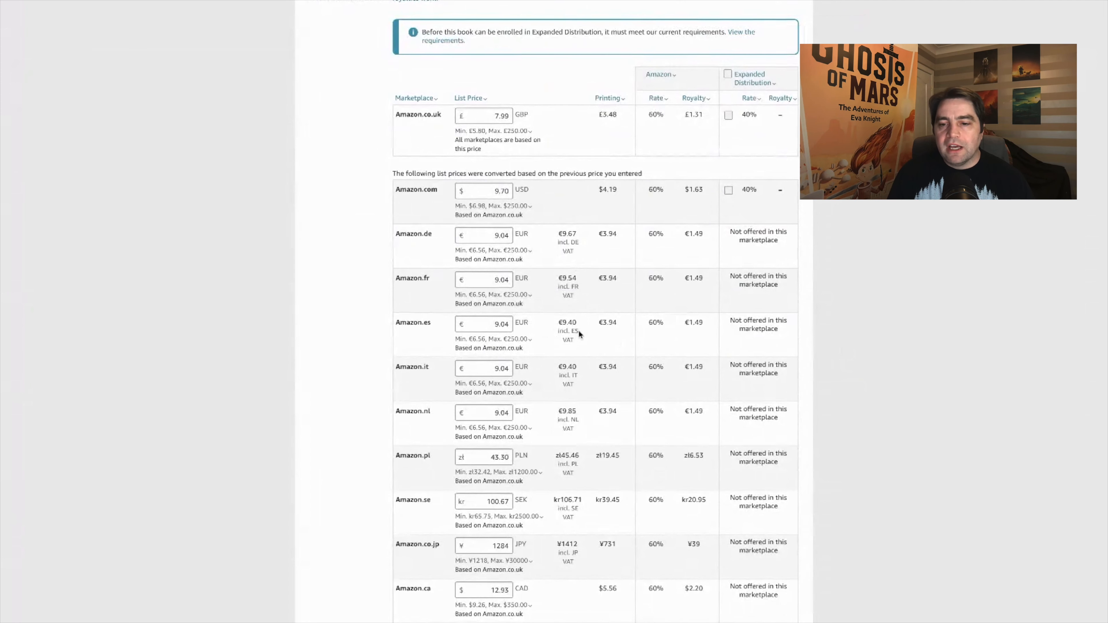
pyautogui.click(755, 83)
pyautogui.click(773, 291)
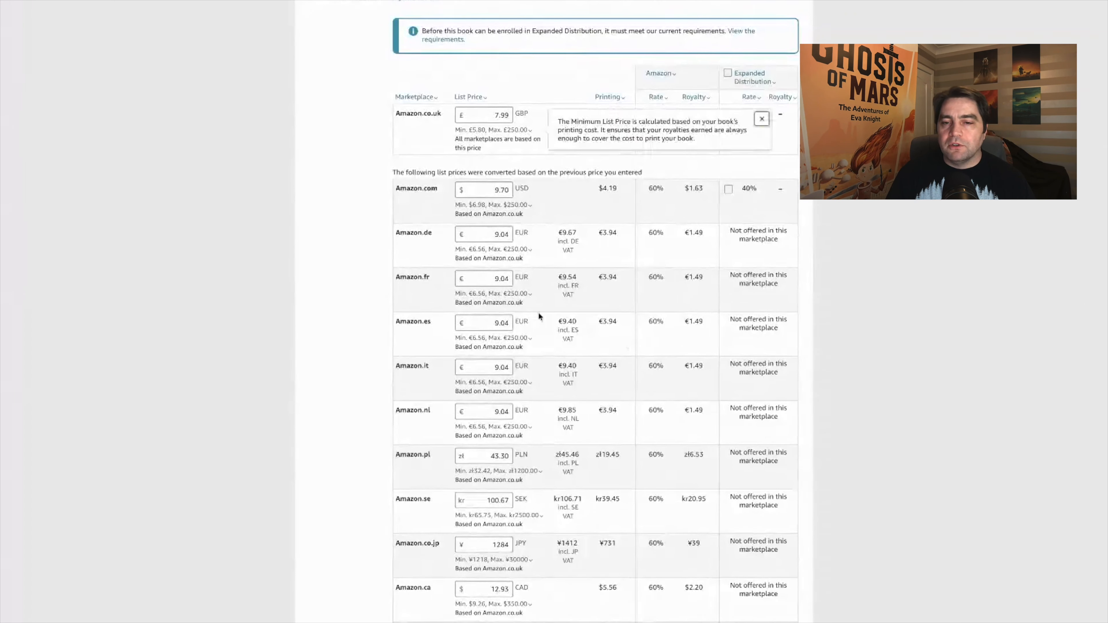
pyautogui.click(543, 312)
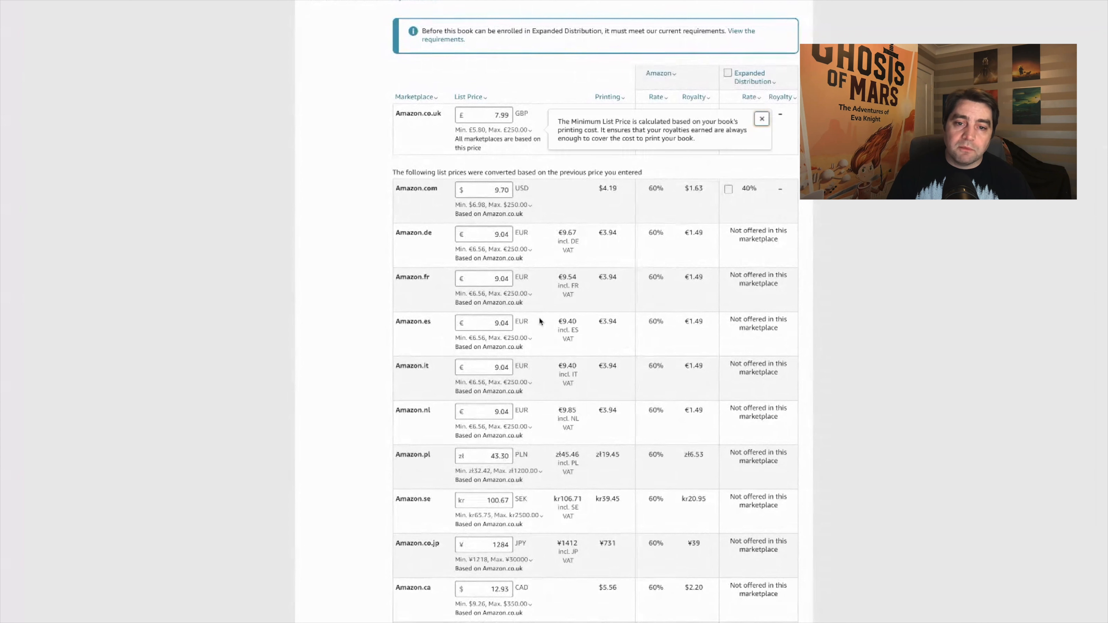
pyautogui.click(787, 307)
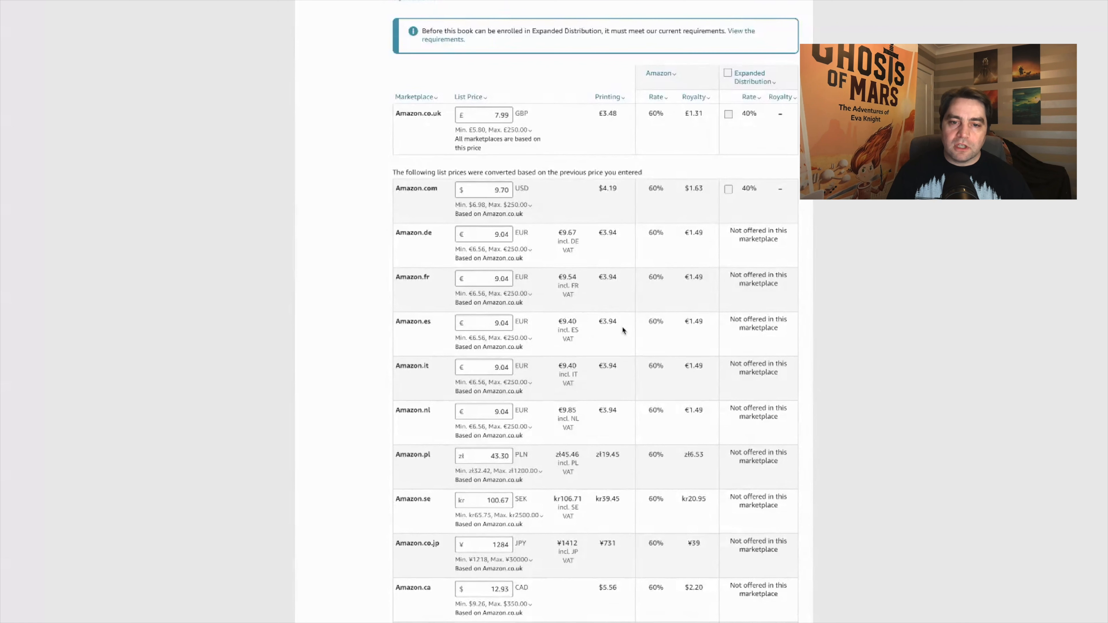
# Set the paperback's Amazon.co.uk list price to 8.99 GBP and recalculate the other marketplaces' prices and royalties
pyautogui.scroll(-1, 622, 330)
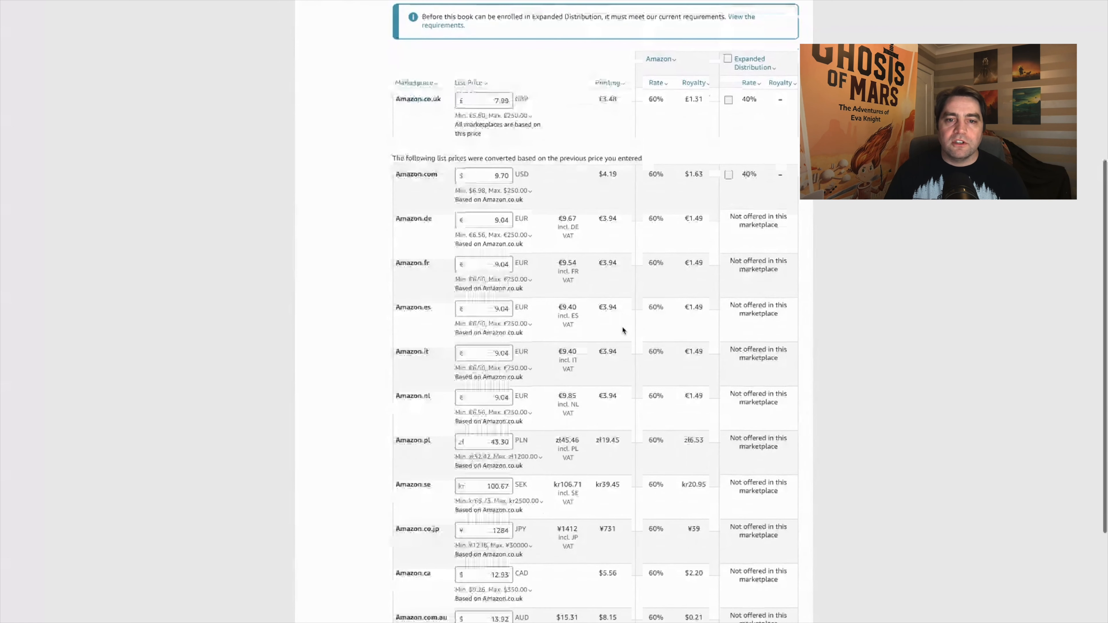
pyautogui.scroll(-3, 622, 330)
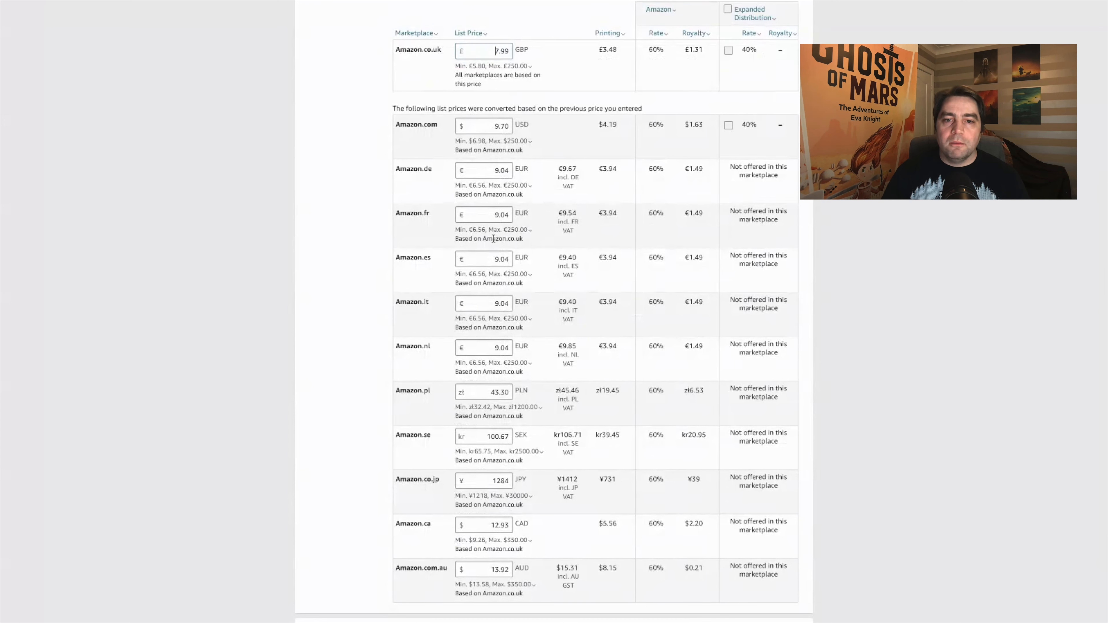
pyautogui.press('Return')
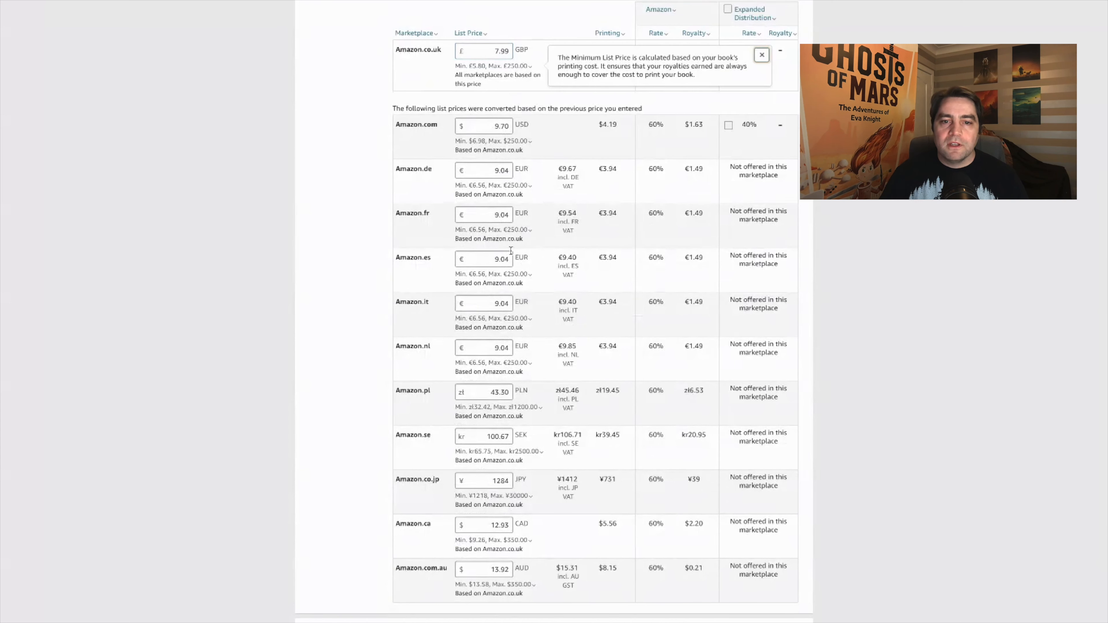
pyautogui.click(497, 239)
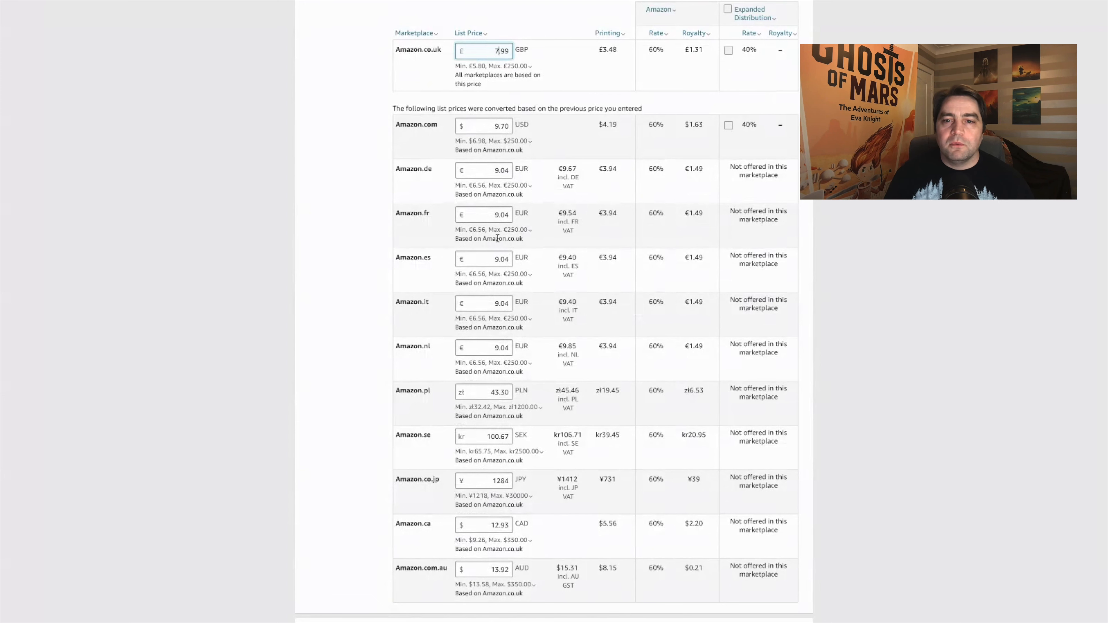
pyautogui.write('8')
pyautogui.click(545, 243)
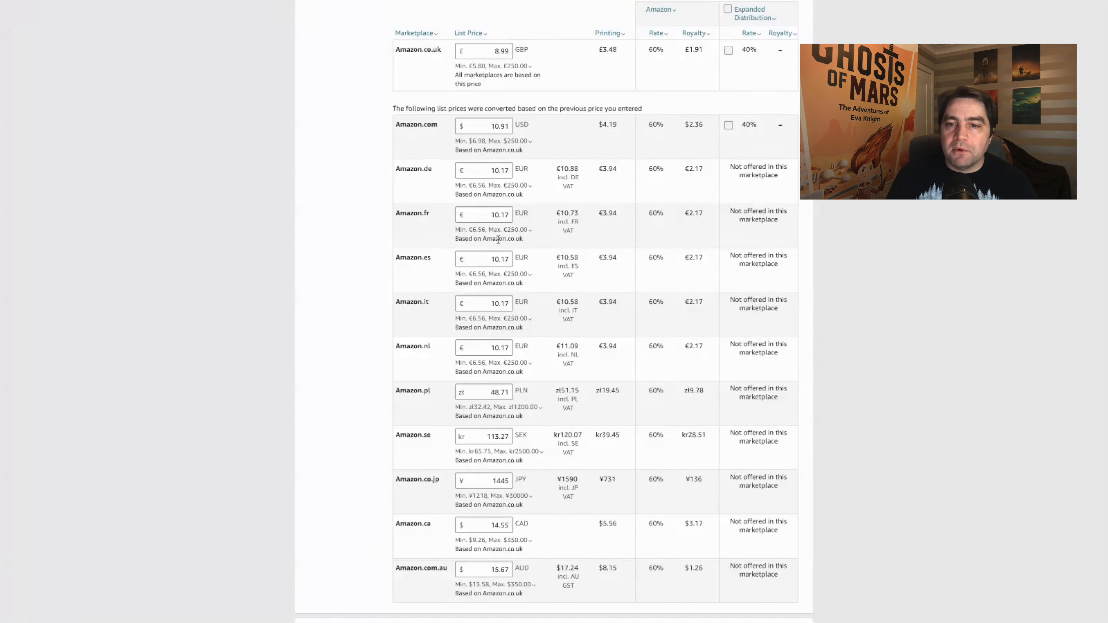
# Return the paperback's Amazon.co.uk list price to 7.99 GBP
pyautogui.press('Tab')
pyautogui.press('Tab')
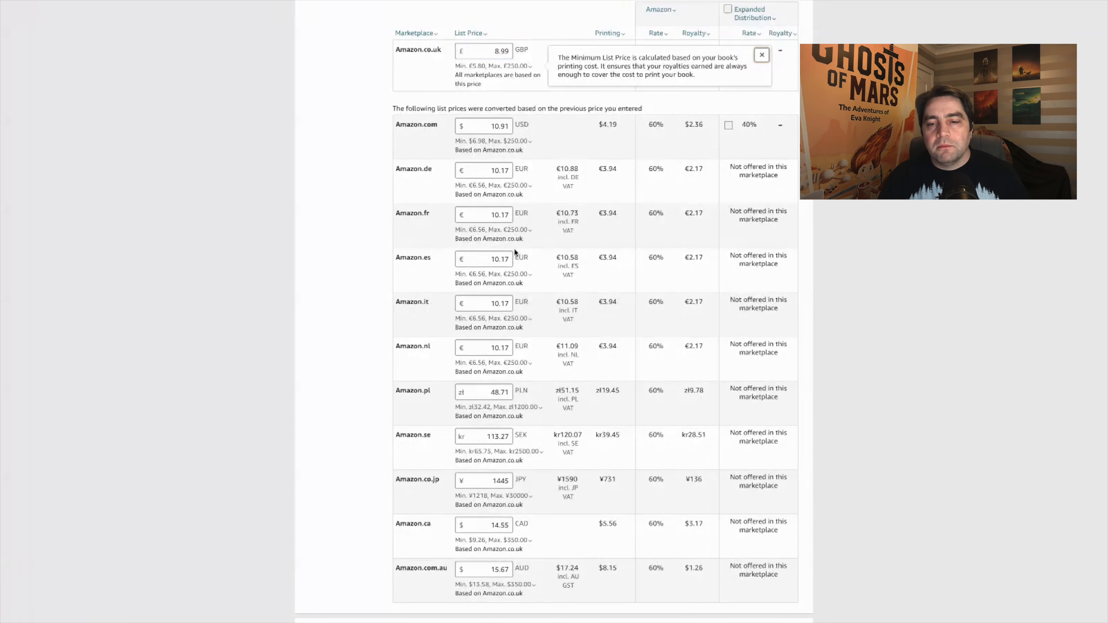
pyautogui.click(497, 239)
pyautogui.click(601, 260)
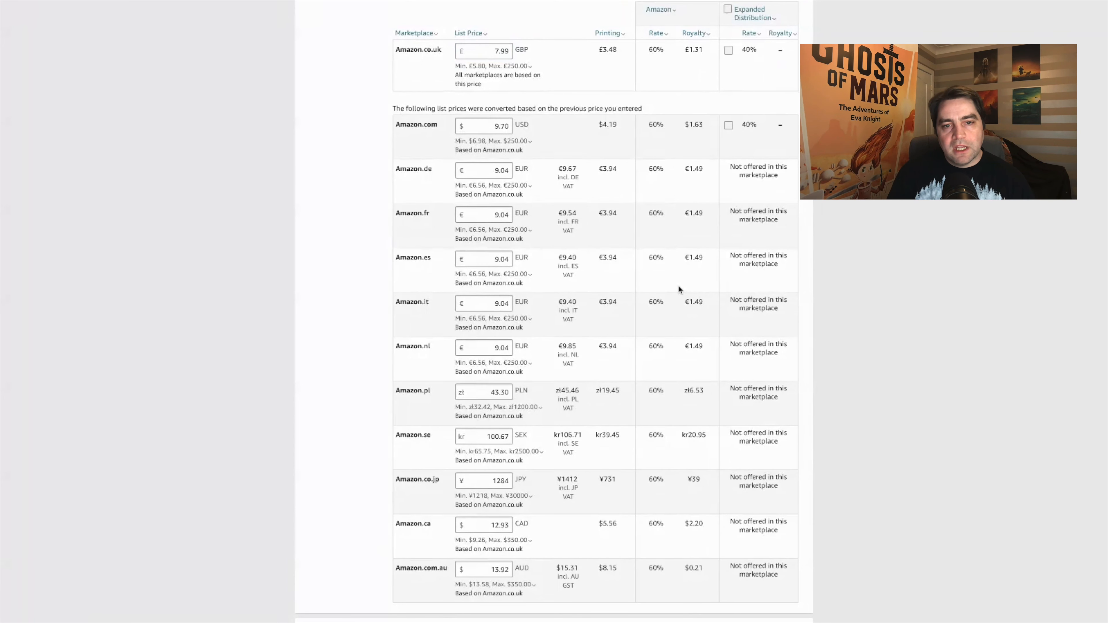
# Publish the paperback book from the rights and pricing page and dismiss the submission confirmation
pyautogui.scroll(-2, 679, 288)
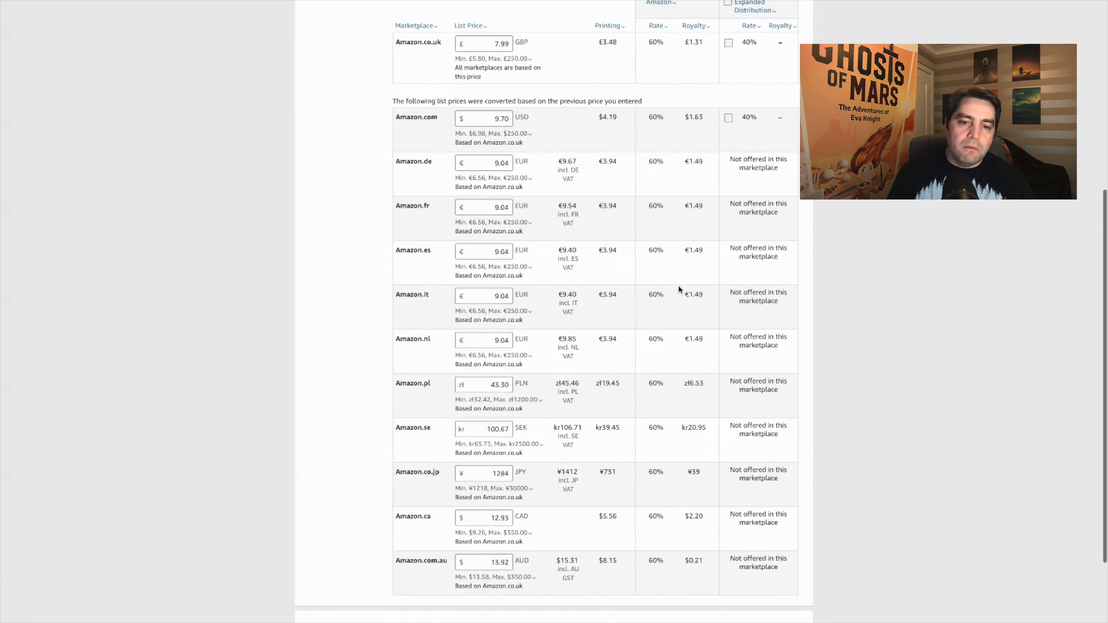
pyautogui.scroll(1, 677, 288)
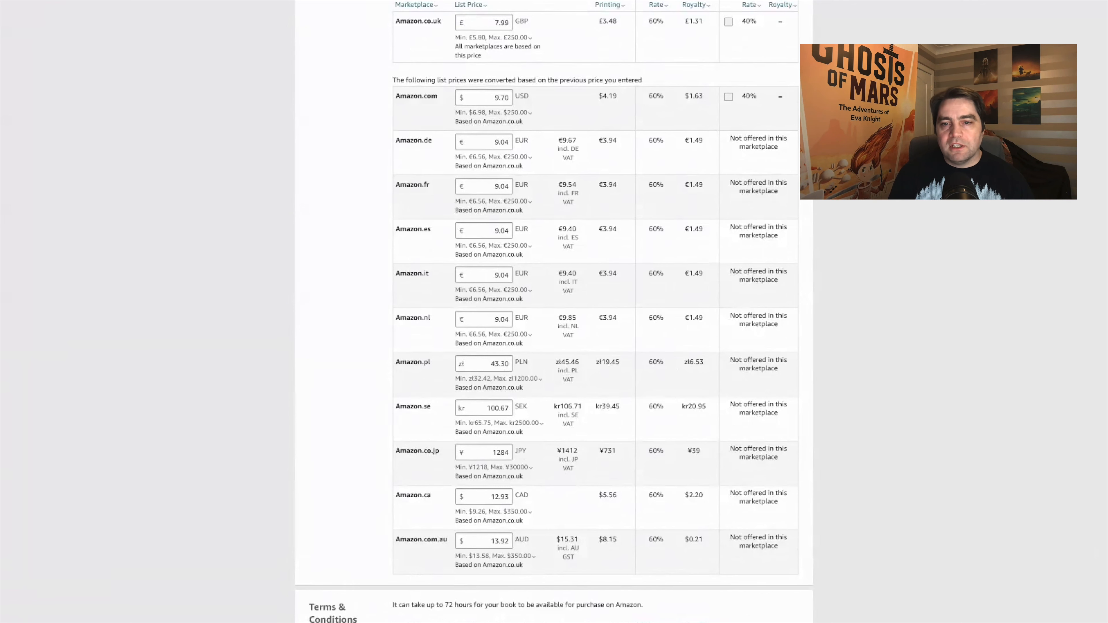
pyautogui.scroll(-3, 554, 312)
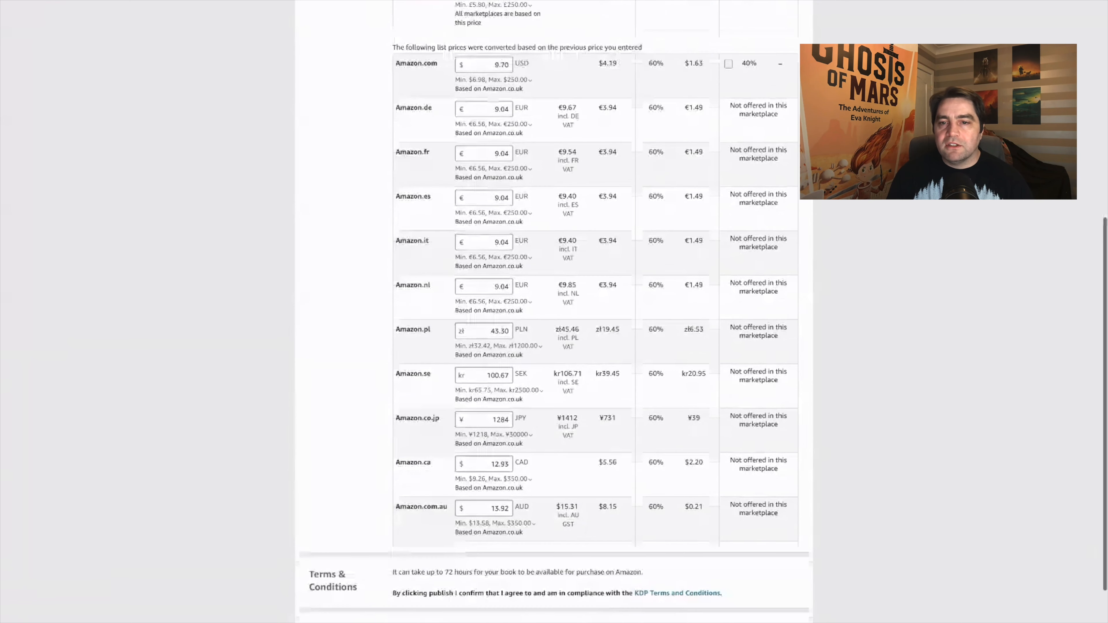
pyautogui.scroll(-4, 554, 312)
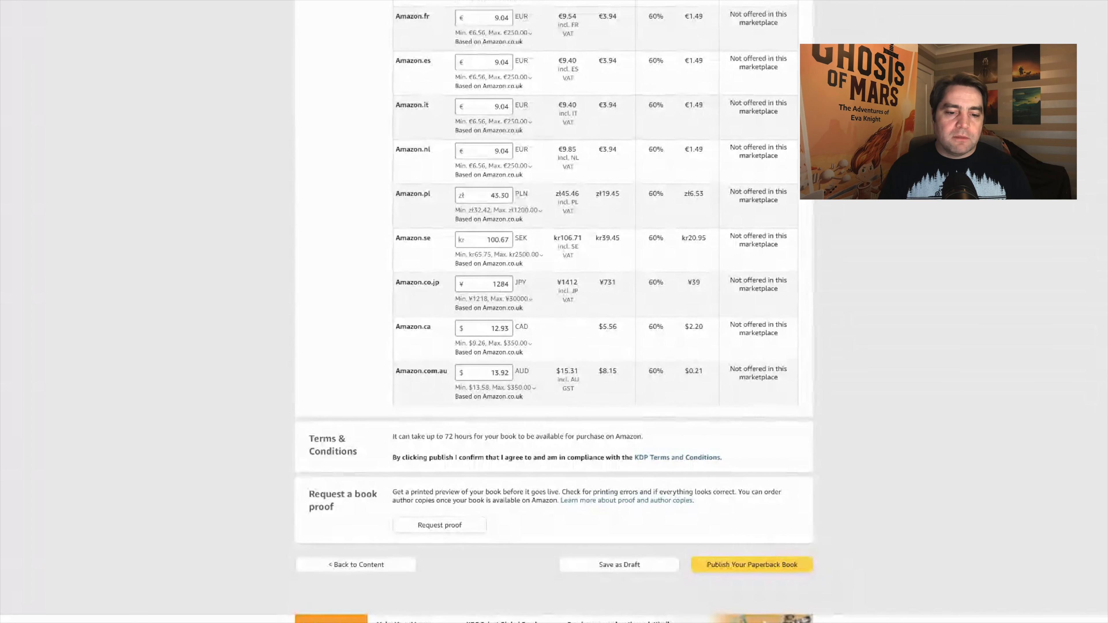
pyautogui.scroll(-1, 554, 312)
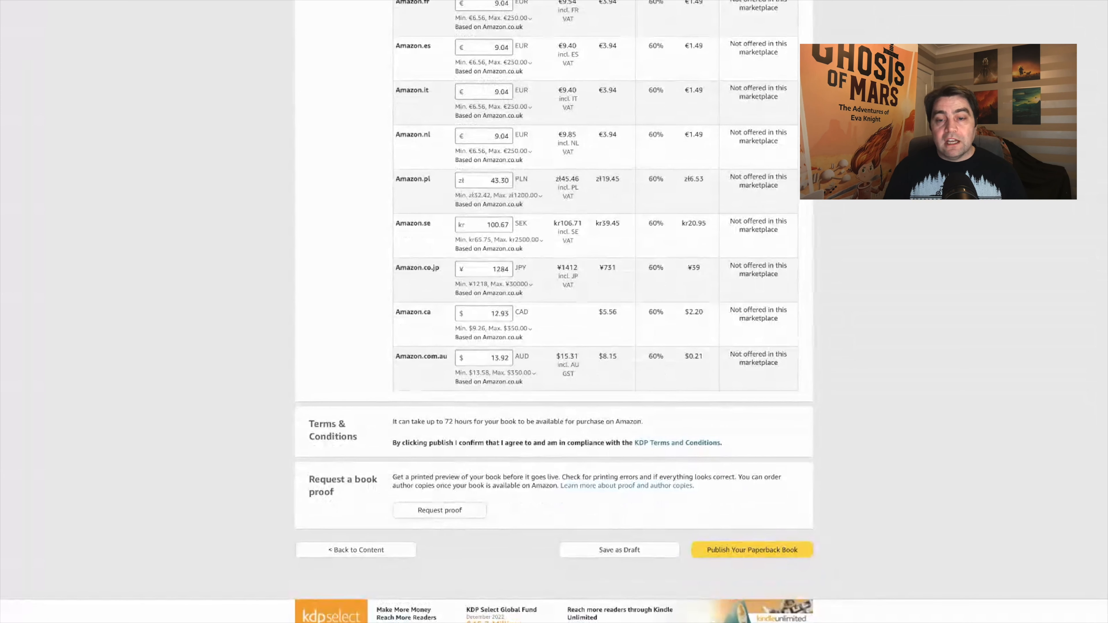
pyautogui.scroll(-1, 554, 312)
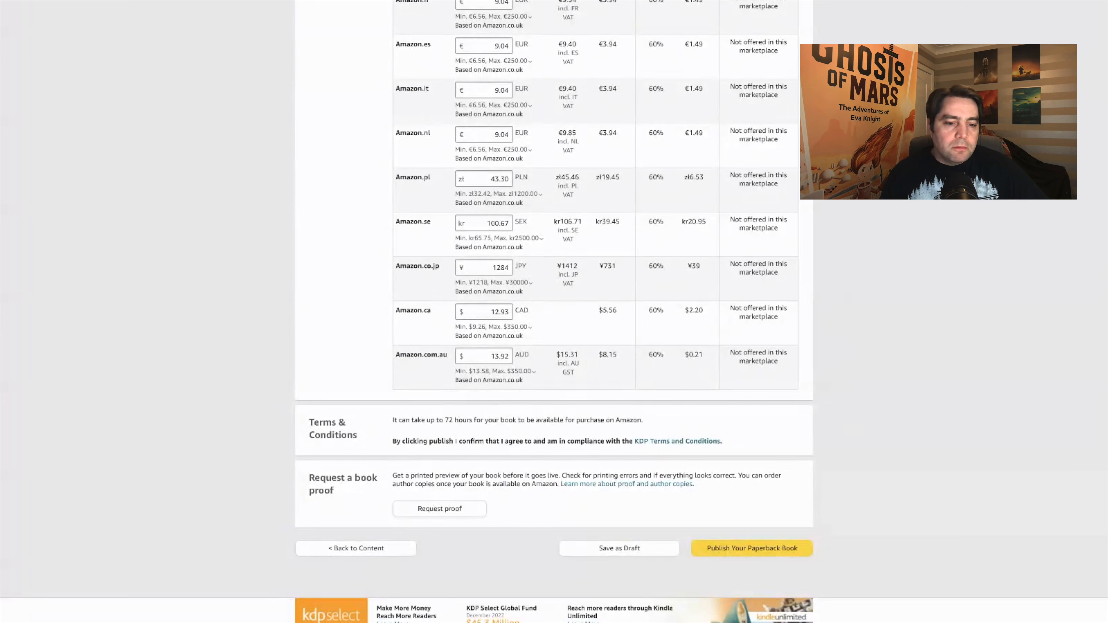
pyautogui.scroll(-1, 554, 306)
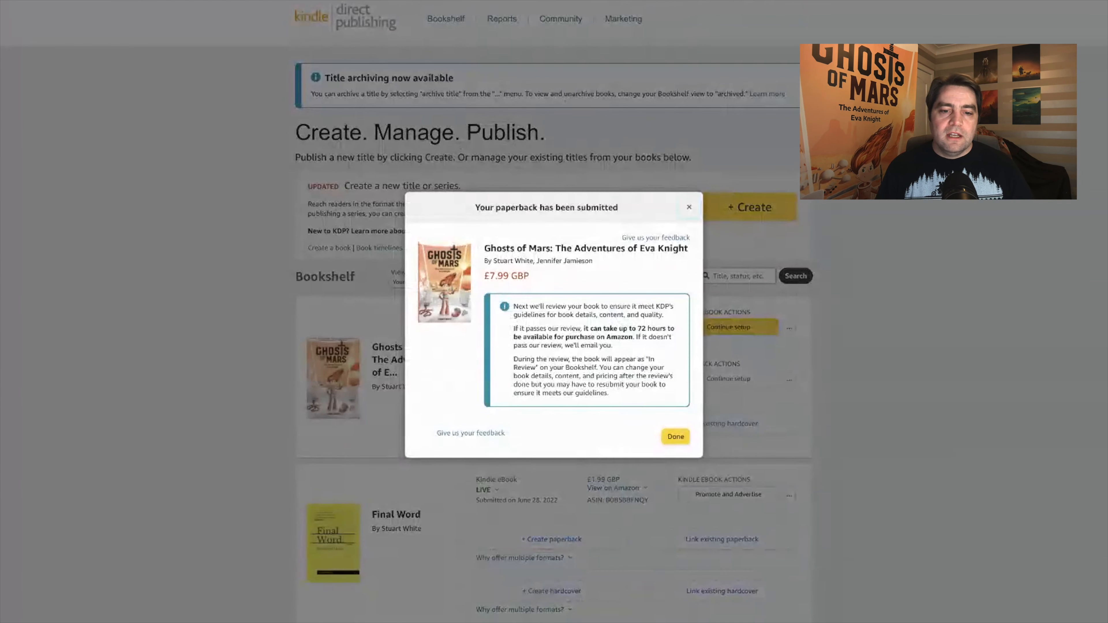
pyautogui.click(675, 436)
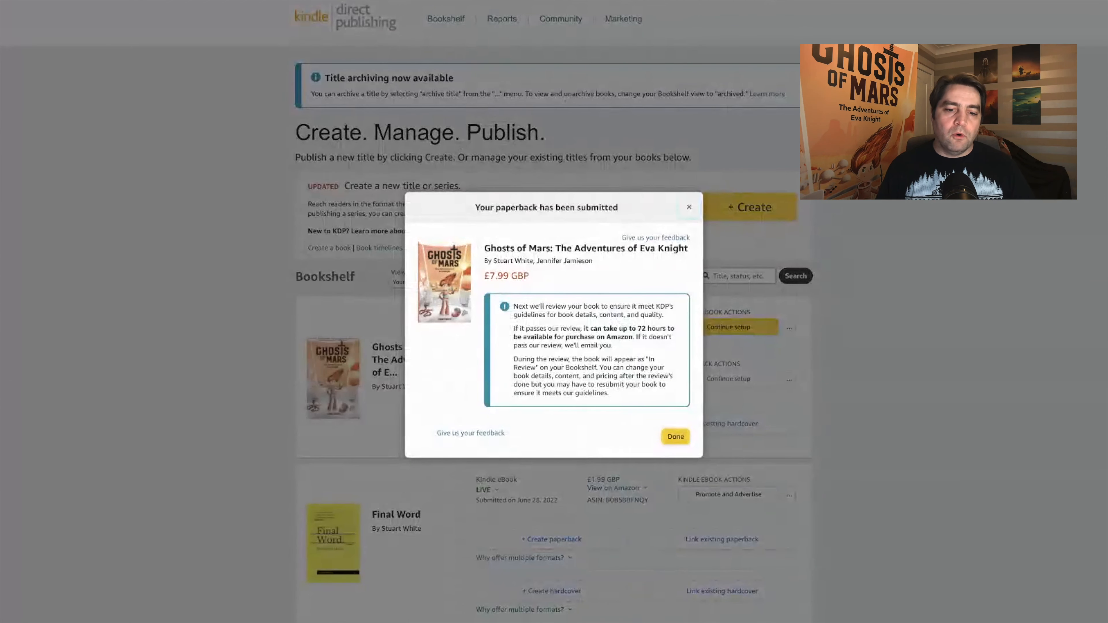